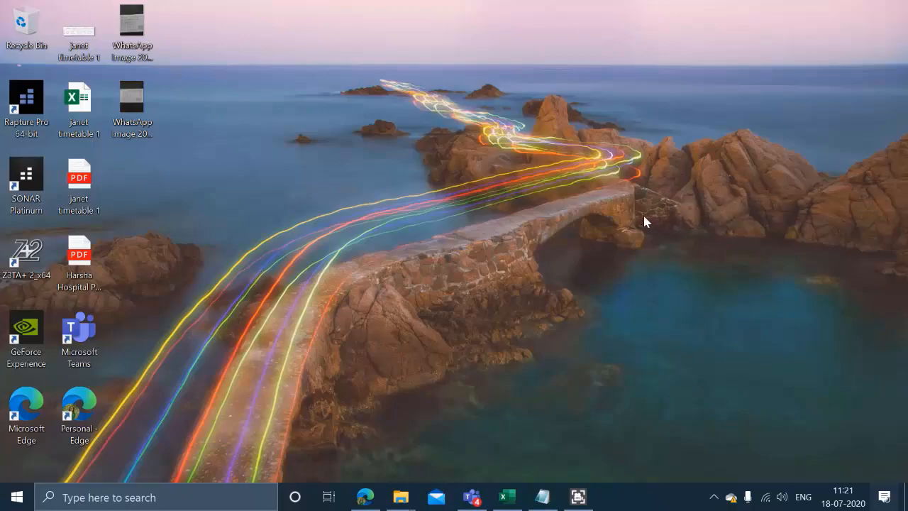
left_click(364, 496)
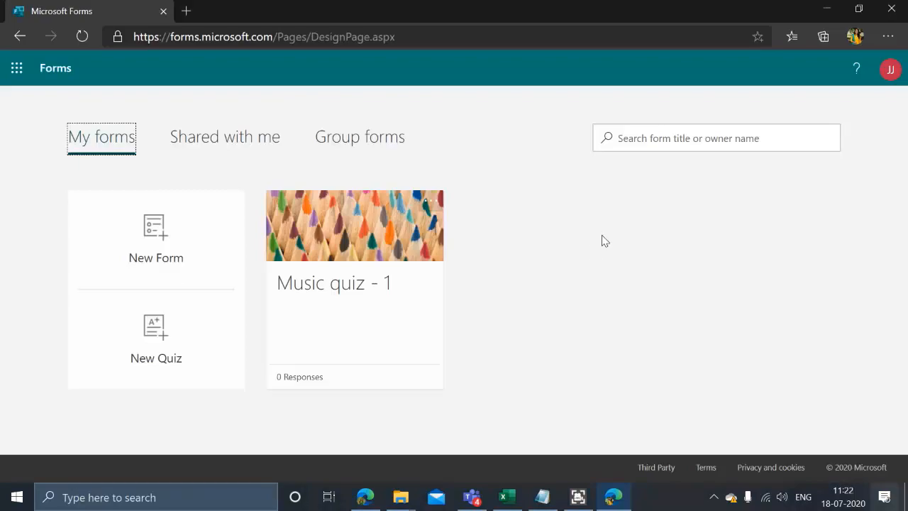
left_click(163, 11)
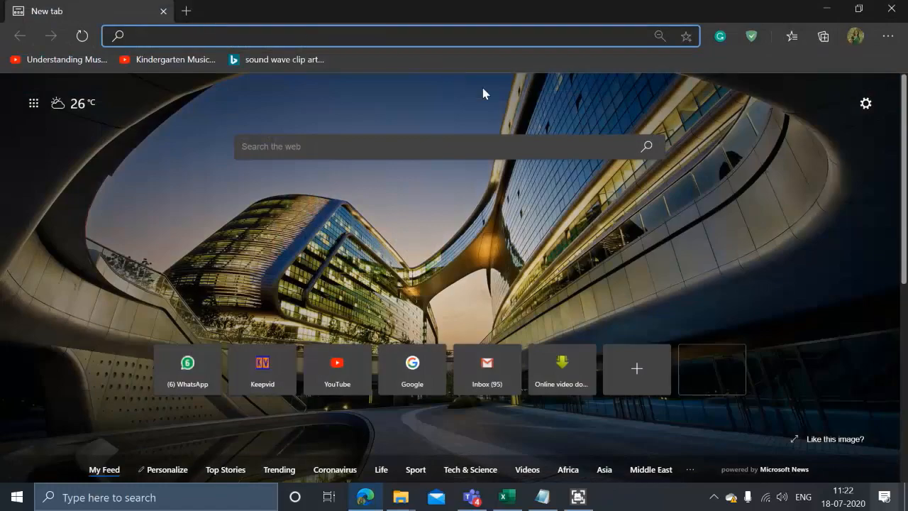
left_click(543, 496)
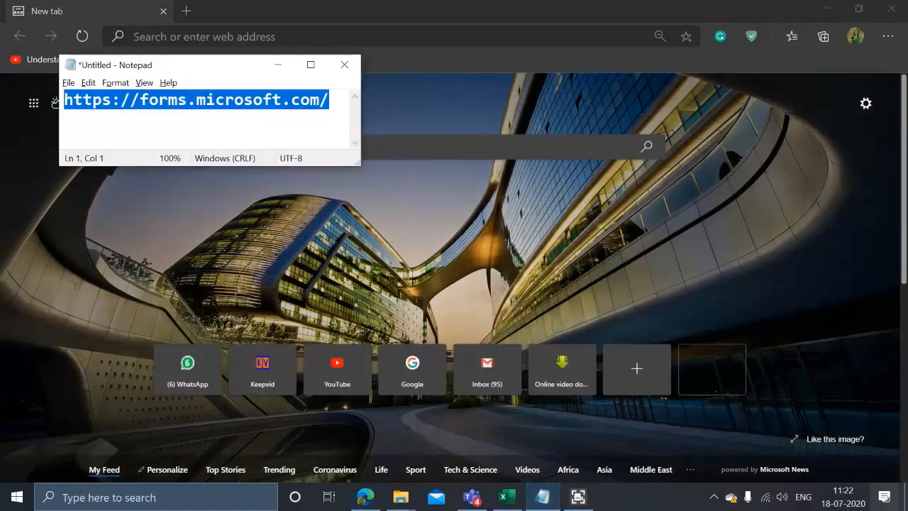
right_click(197, 93)
left_click(249, 146)
key("End")
key("ctrl+a")
left_click(855, 36)
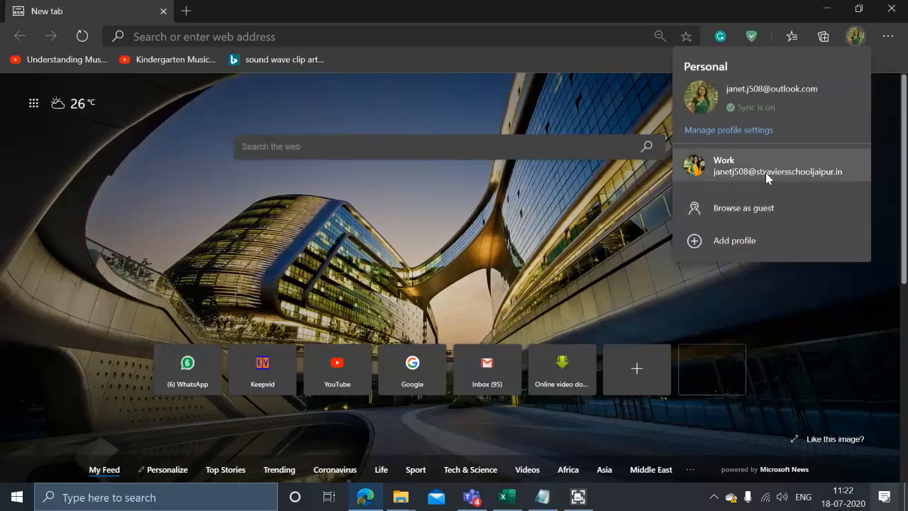
left_click(766, 173)
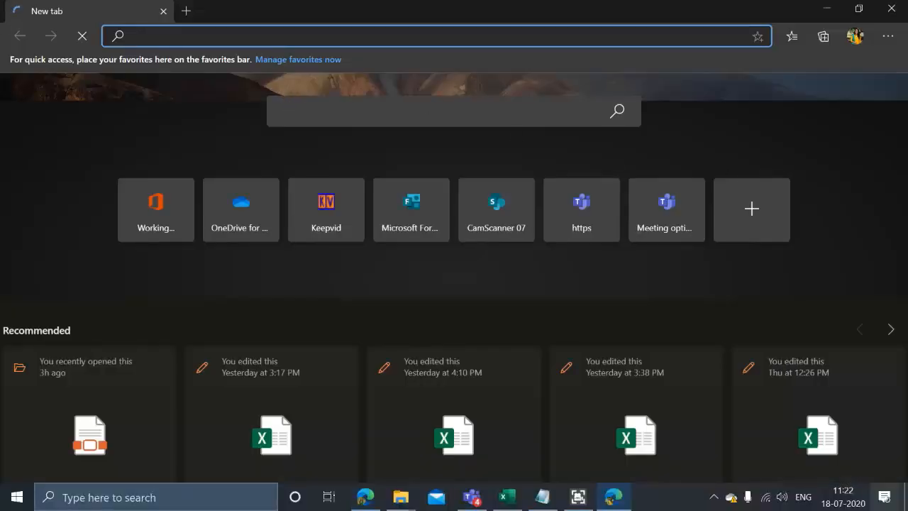
key("ctrl+v")
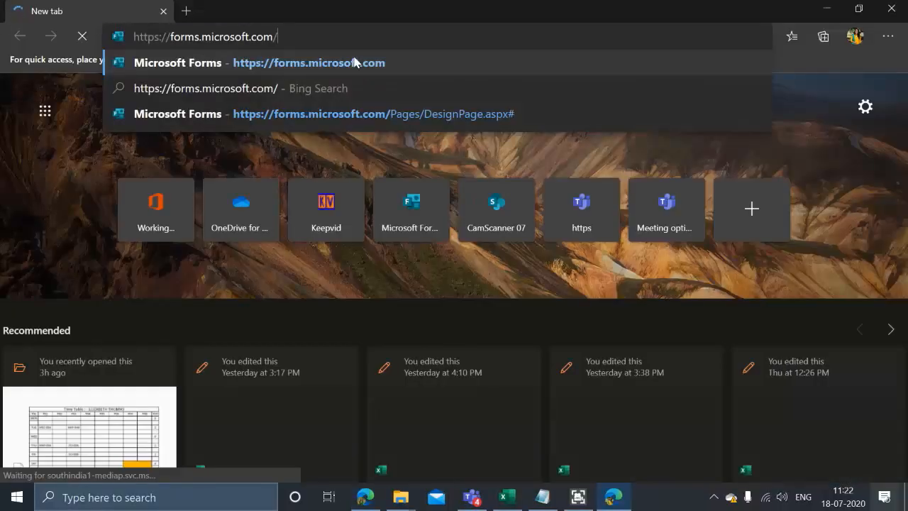
left_click(354, 61)
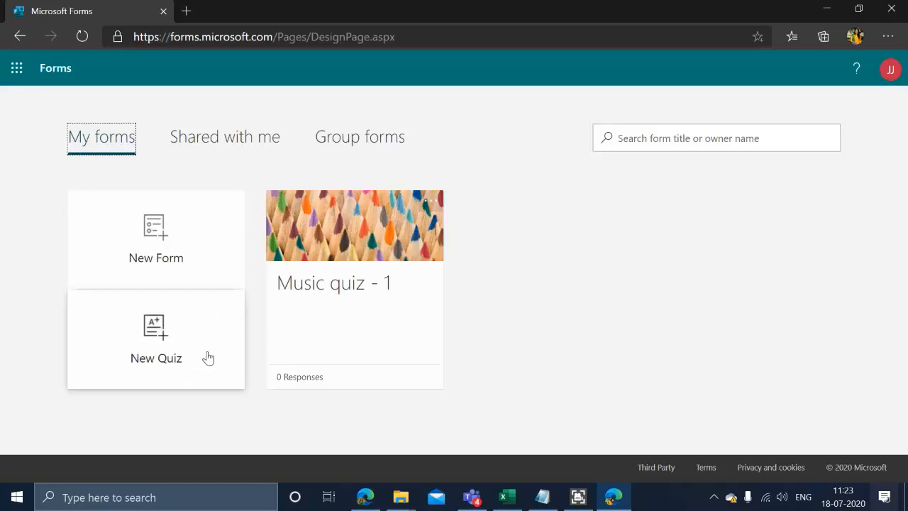
Create a new quiz and title it "COVID - 19 Quiz".
left_click(132, 353)
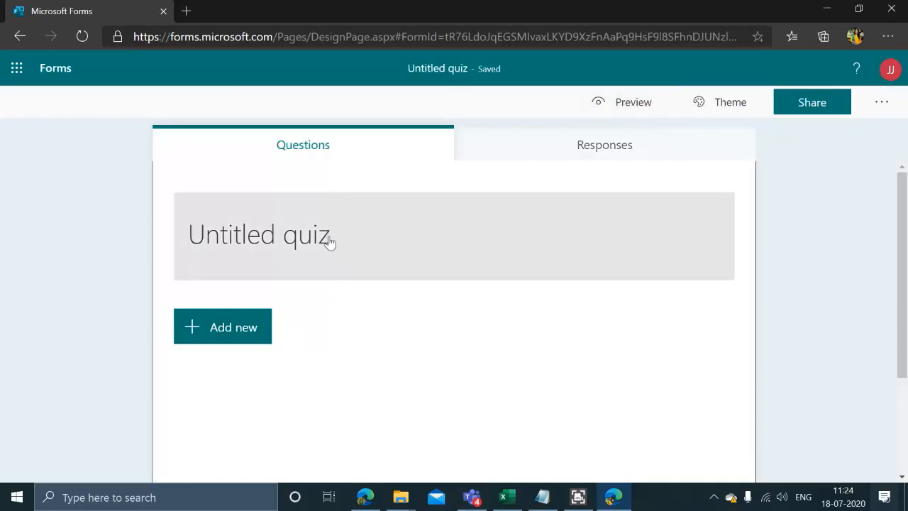
left_click(336, 243)
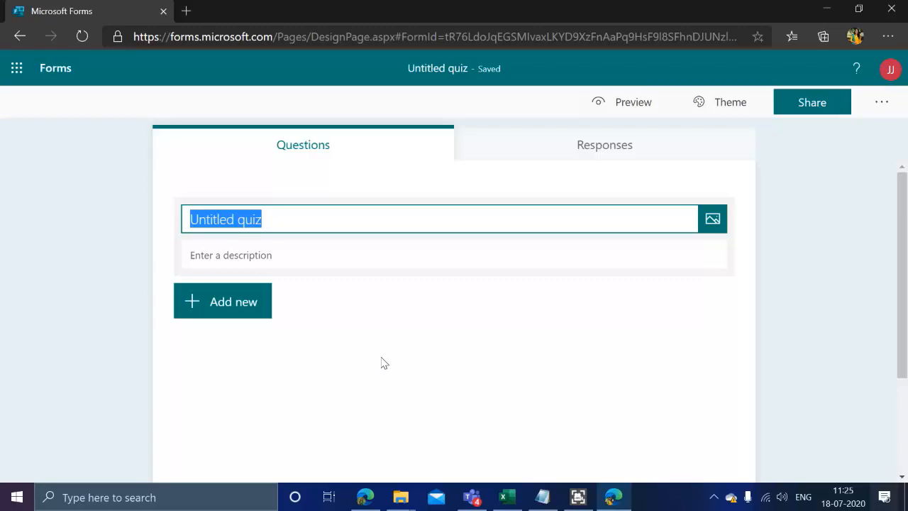
type("COVID - 19 Quiz")
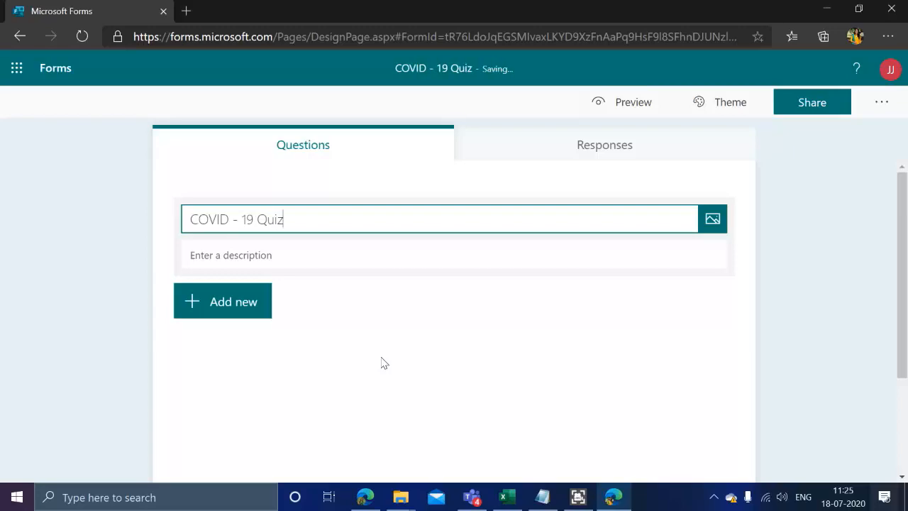
Set the quiz description to "This quiz is designed for checking your knowledge on COVID - 19, this is an open book assessment. FEEL FREE TO RESEARCH.".
key("Tab")
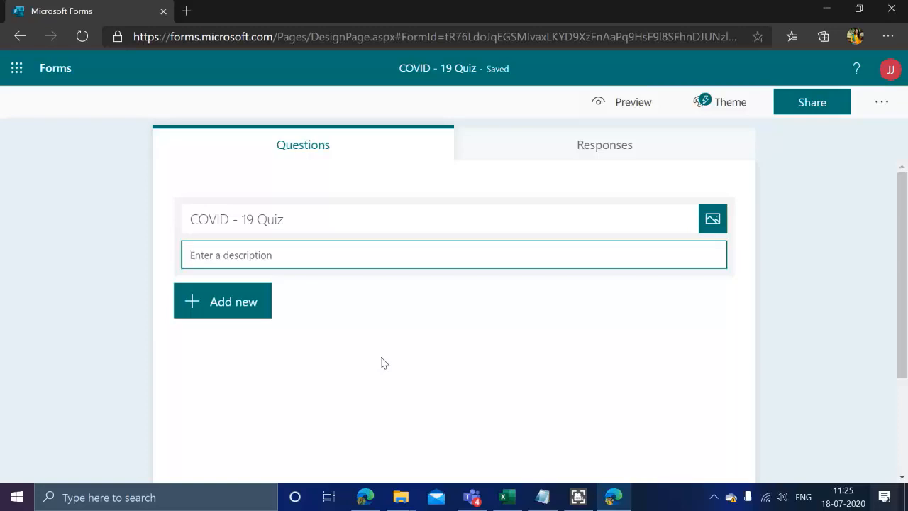
key("ctrl+v")
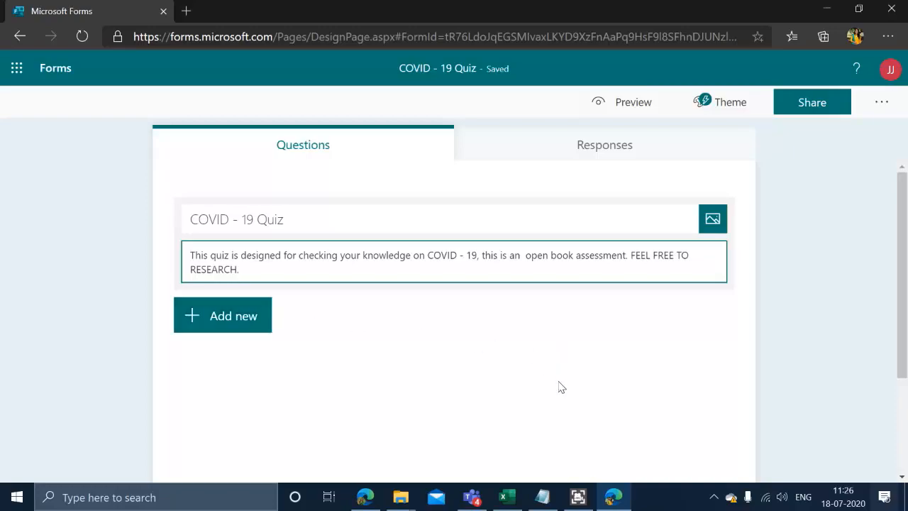
Switch to the Excel workbook Book1, review the prepared quiz questions in column A with the ribbon collapsed, and return to the quiz.
left_click(503, 497)
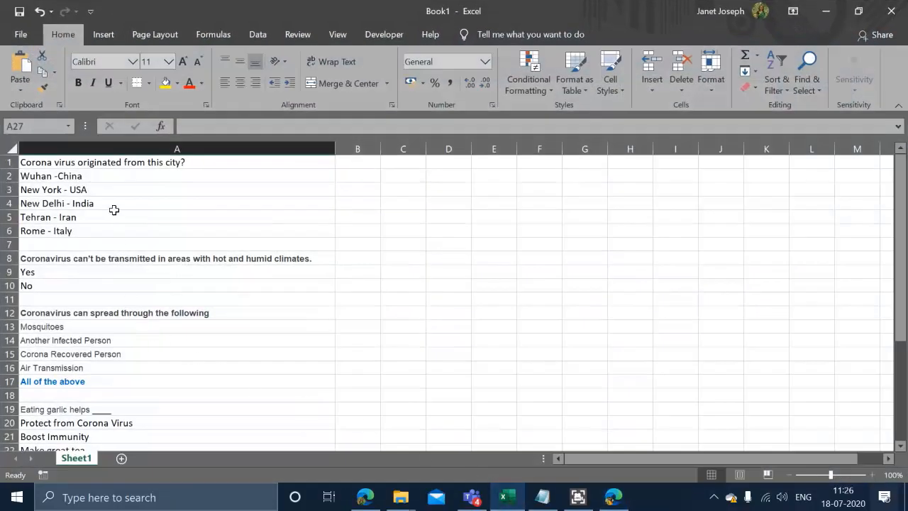
scroll(126, 274, "down", 7)
scroll(125, 274, "up", 7)
left_click(904, 106)
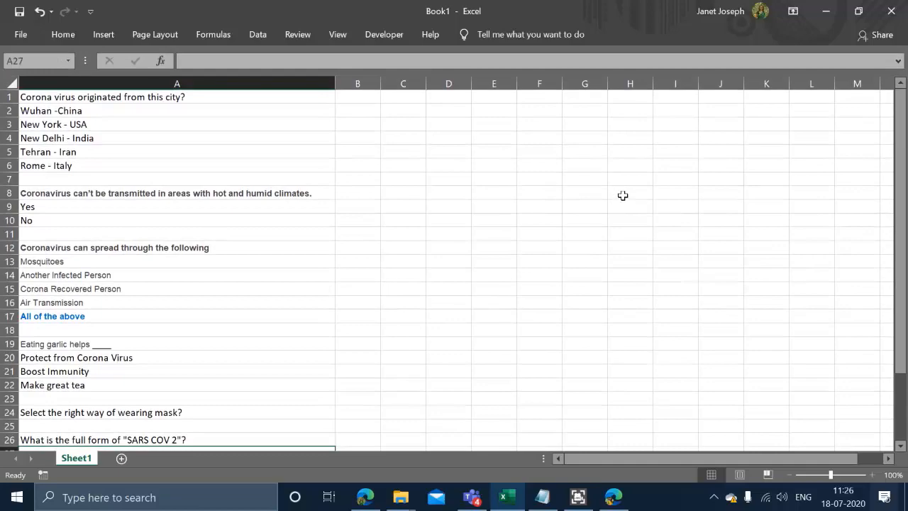
key("alt+Tab")
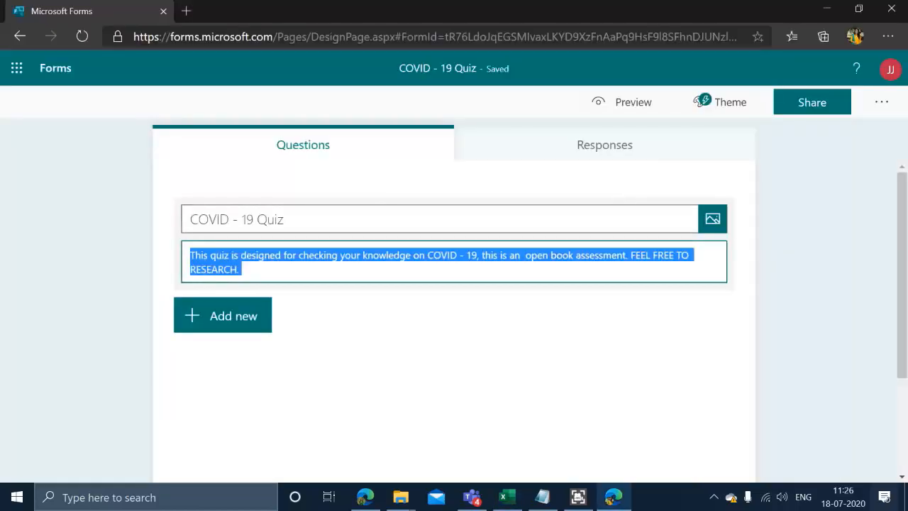
Add a Choice question to the quiz after viewing the additional question types, and dismiss the sharing tip.
left_click(362, 311)
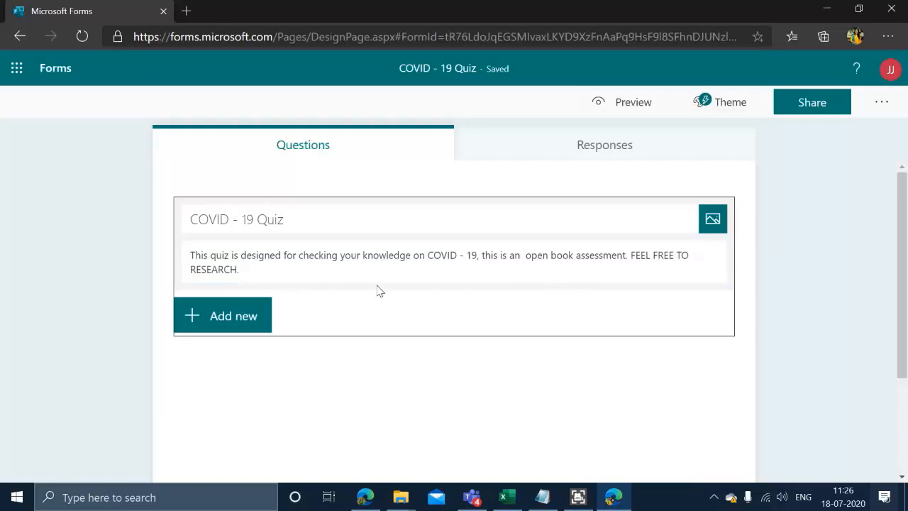
left_click(223, 316)
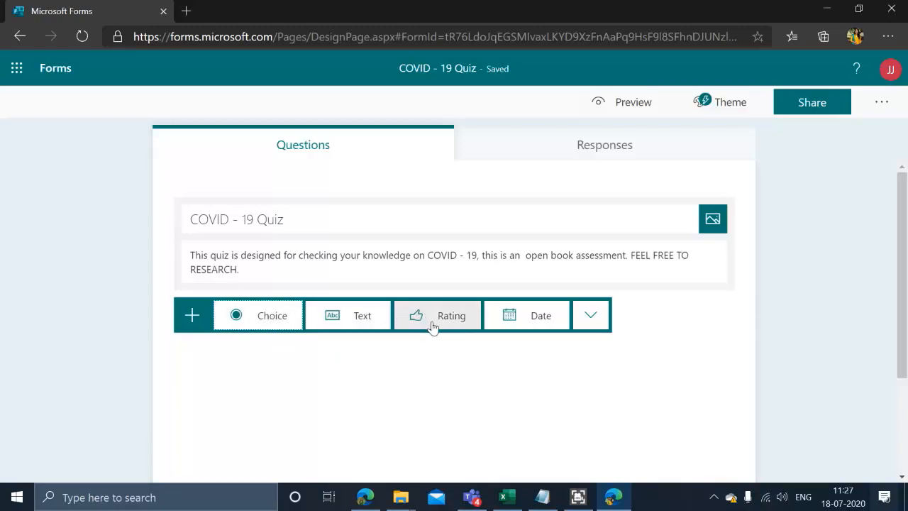
left_click(593, 314)
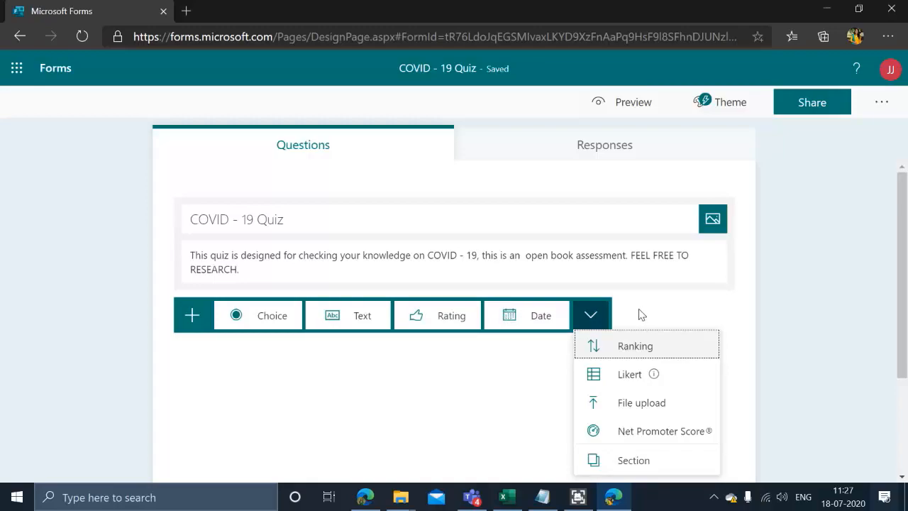
left_click(248, 325)
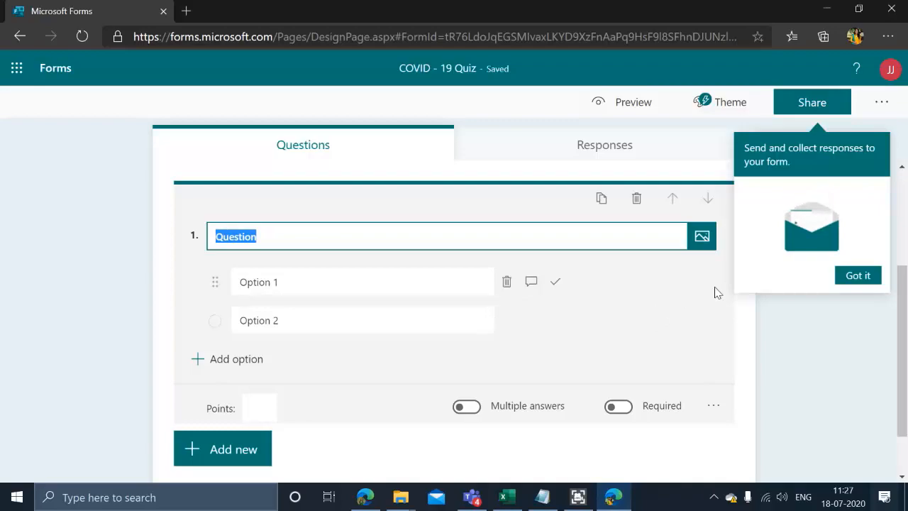
left_click(847, 278)
Copy the question from cell A1 in Excel into question 1, rewording it to "Corona virus originated from which city?".
left_click(241, 237)
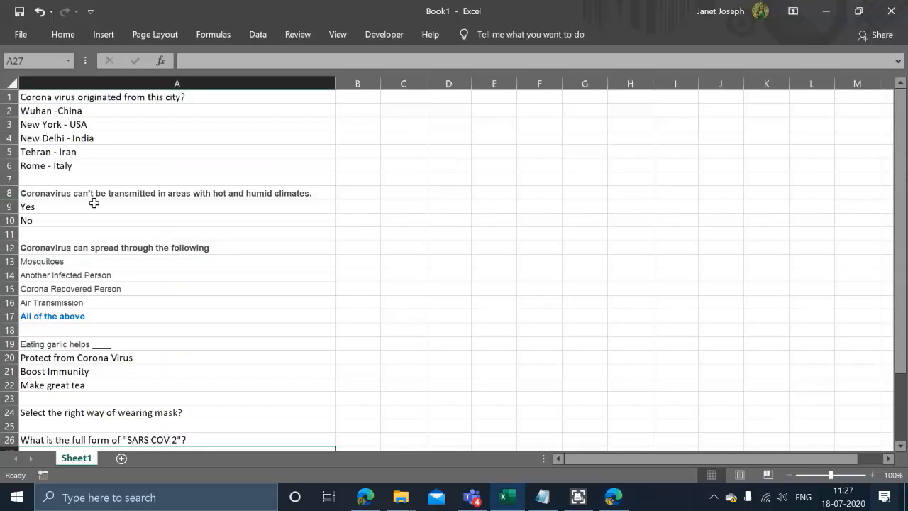
left_click(108, 93)
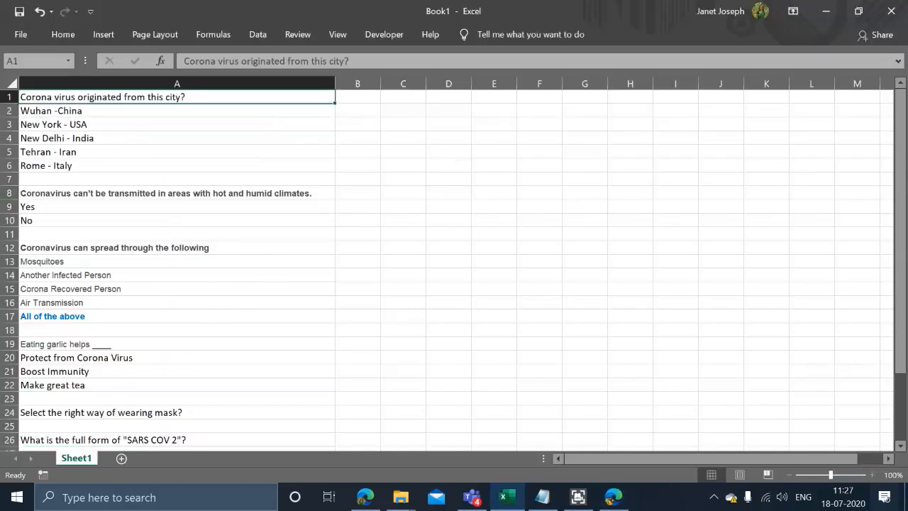
left_click_drag(351, 61, 163, 65)
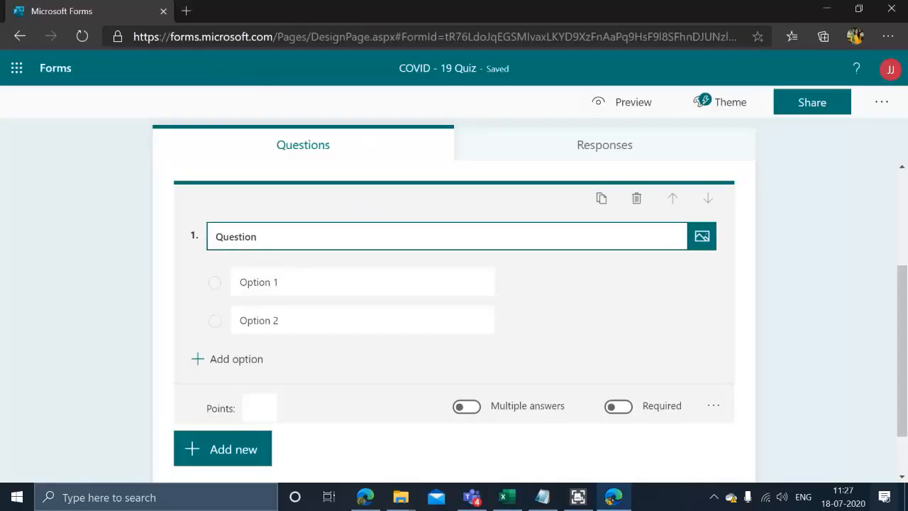
key("ctrl+a")
key("ctrl+v")
double_click(350, 236)
type("w")
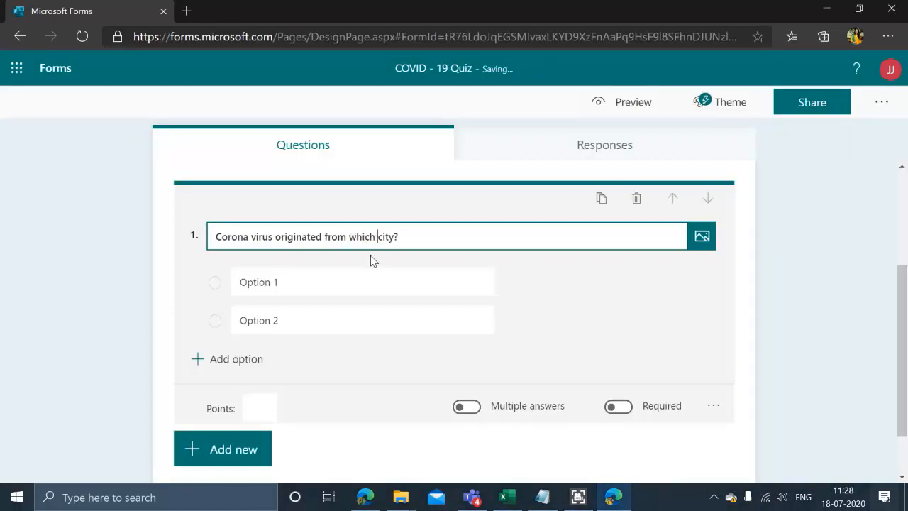
Fill question 1's options with the Excel answers: Wuhan -China, New York - USA, New Delhi - India, Tehran - Iran and Rome - Italy.
left_click(328, 277)
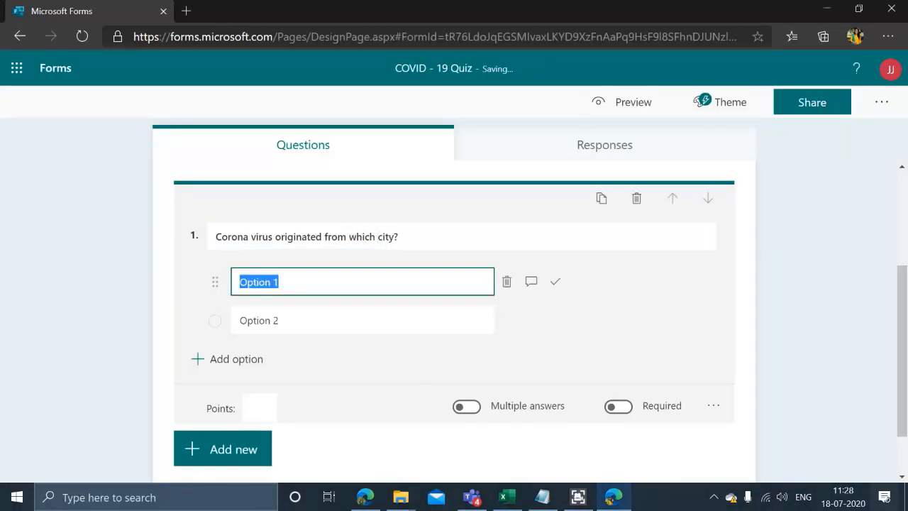
key("alt+Tab")
left_click(77, 113)
key("ctrl+c")
key("alt+Tab")
key("ctrl+v")
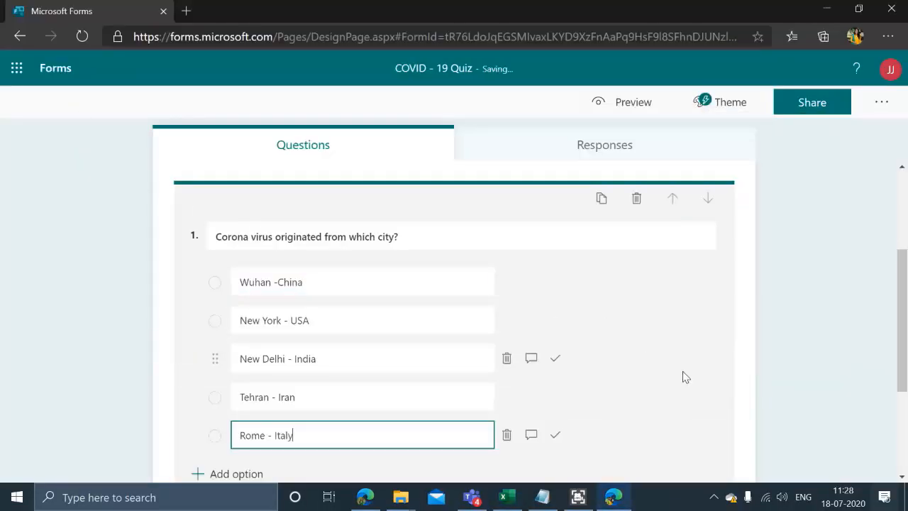
left_click(819, 383)
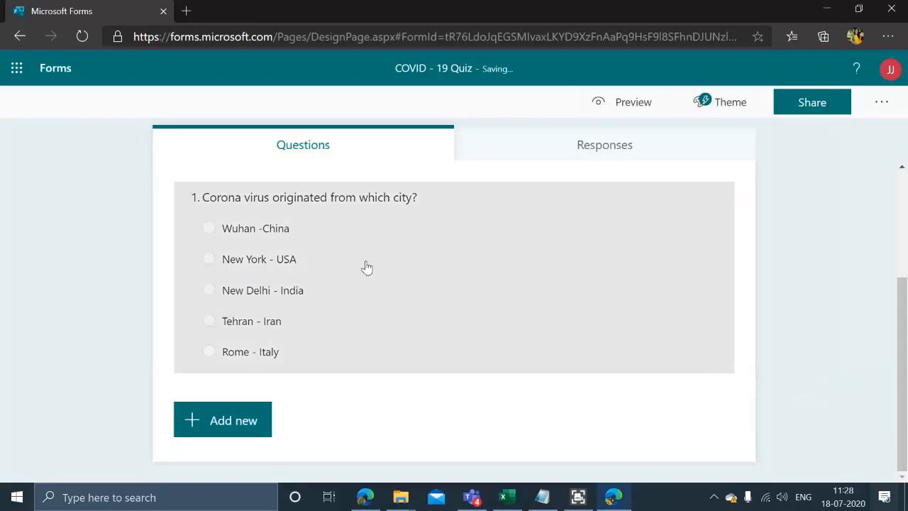
Reopen question 1 for editing and mark Wuhan -China as the correct answer.
left_click(363, 211)
mouse_move(560, 262)
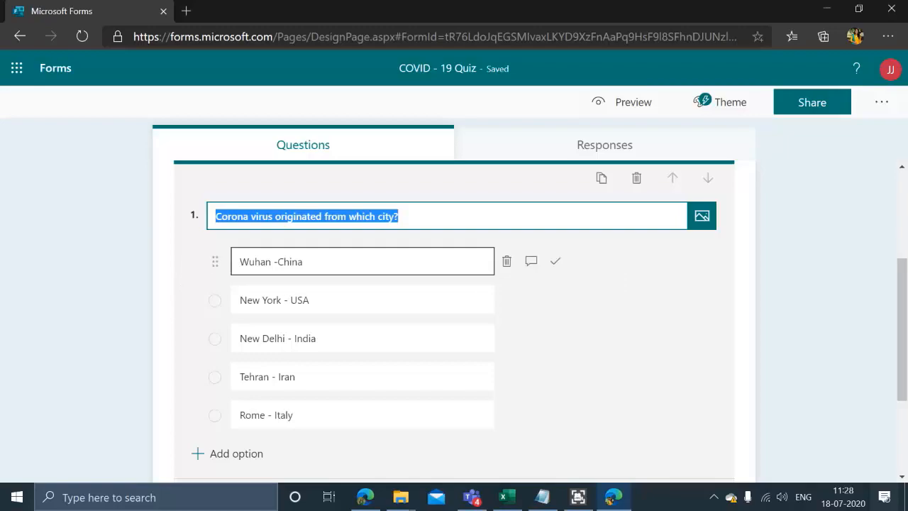
left_click(553, 263)
Set the points for question 1 to 10.
scroll(354, 304, "down", 2)
left_click(259, 357)
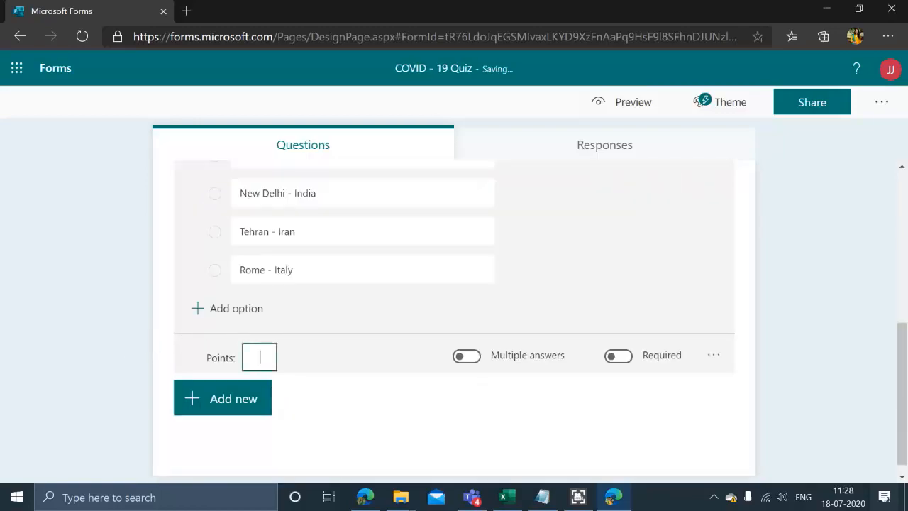
scroll(431, 422, "up", 2)
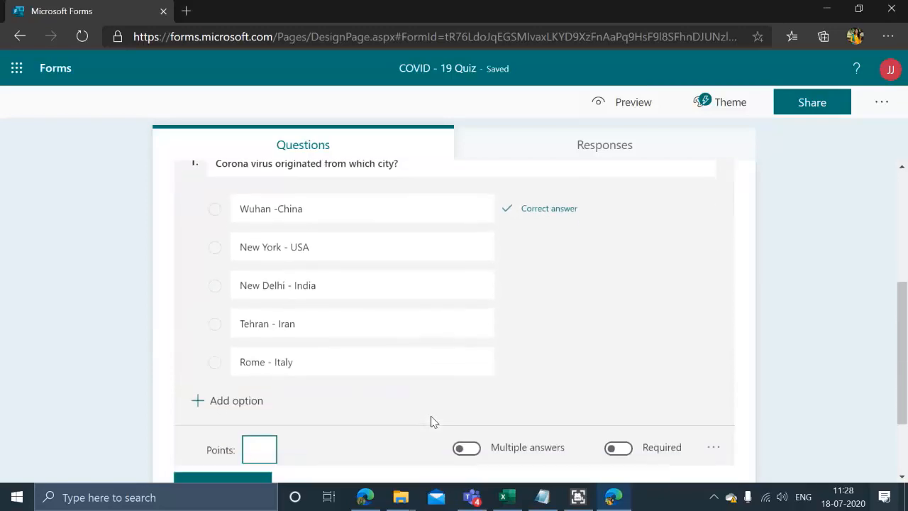
scroll(429, 421, "down", 2)
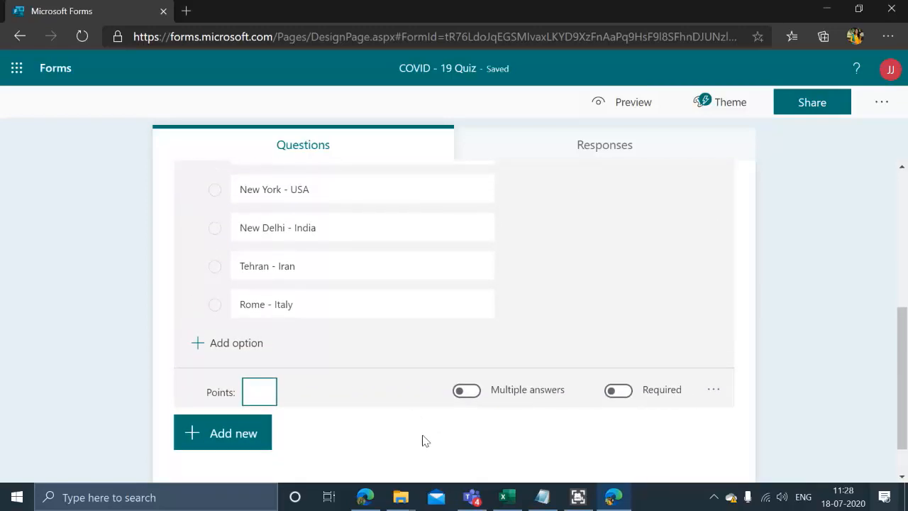
type("10")
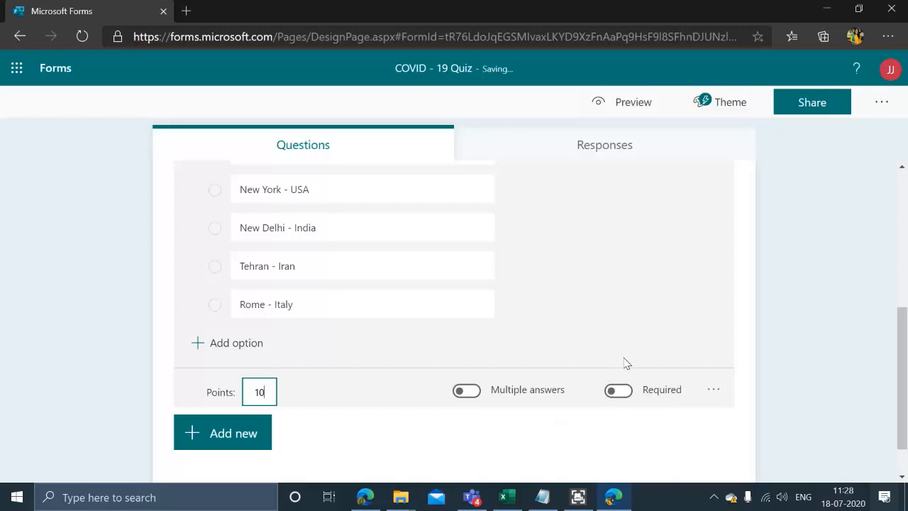
Review question 1's options and allow multiple answers for it.
scroll(624, 326, "down", 1)
scroll(625, 326, "up", 3)
scroll(625, 323, "down", 1)
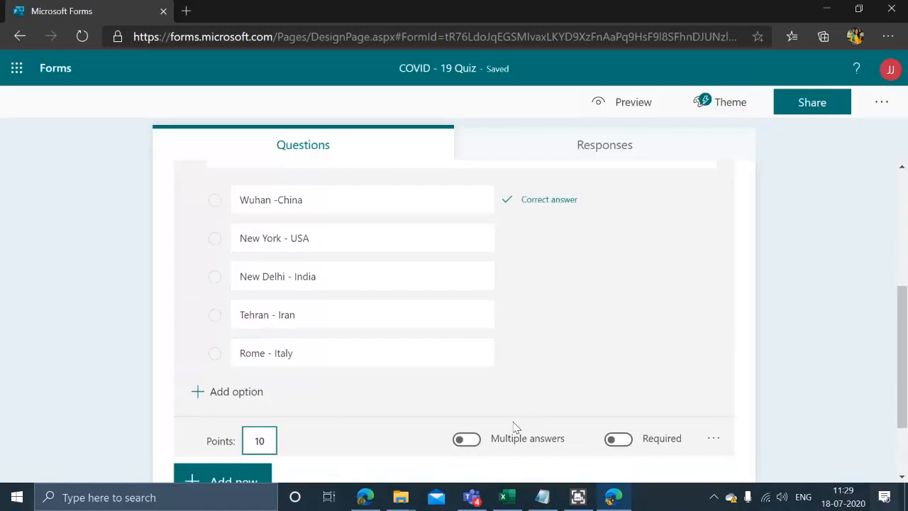
scroll(575, 294, "up", 1)
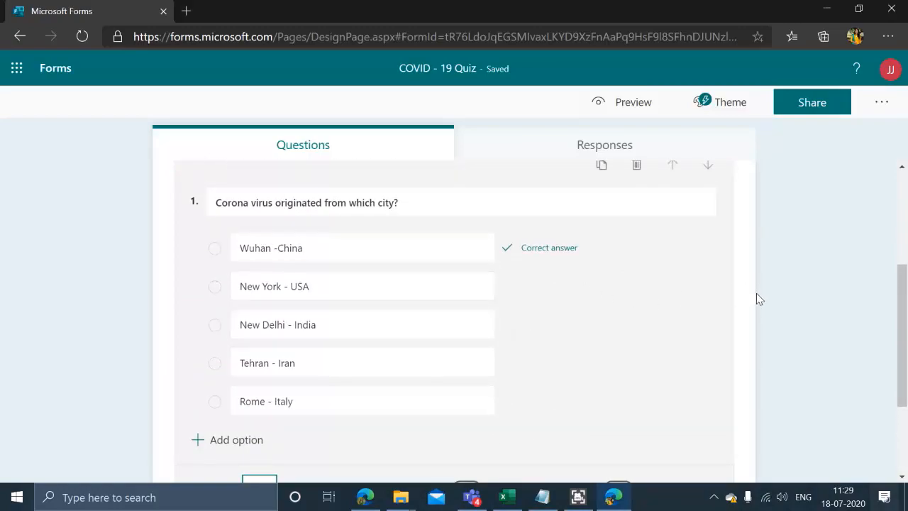
scroll(756, 296, "down", 2)
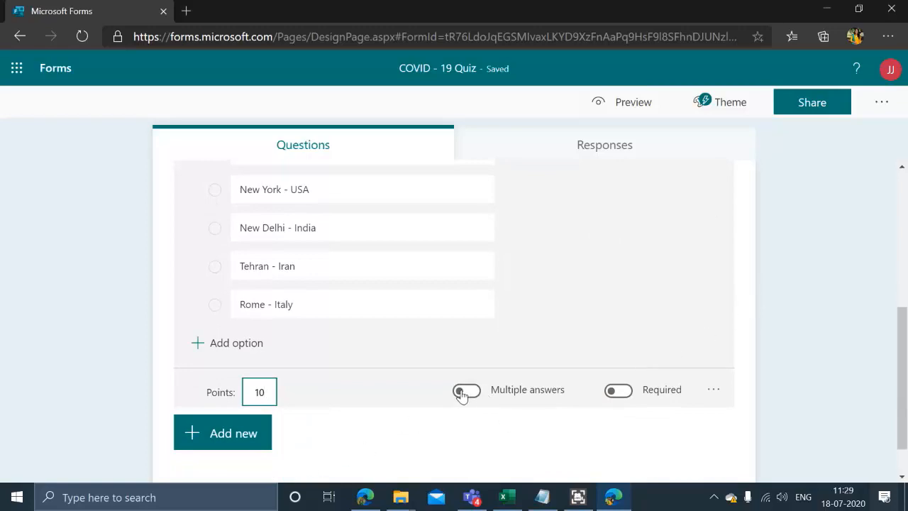
left_click(461, 392)
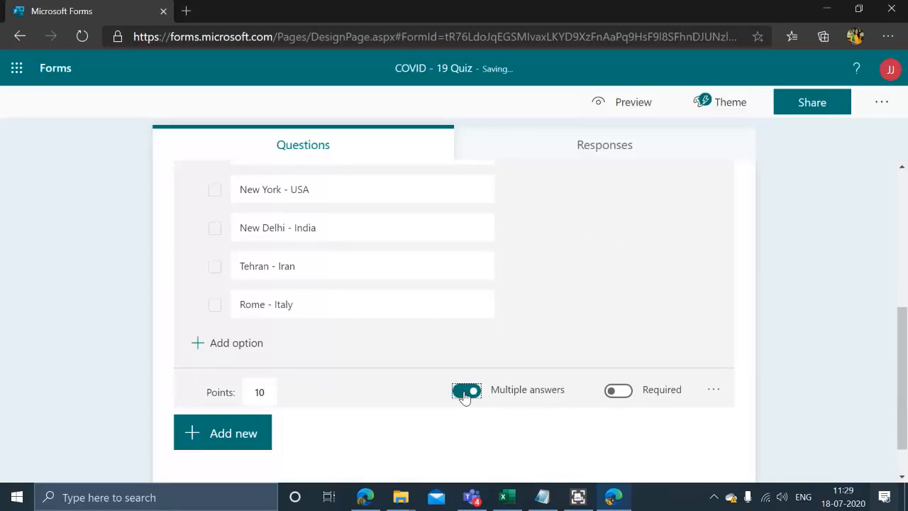
Limit question 1 to a single answer and keep it optional, trying out the Multiple answers and Required settings.
left_click(466, 396)
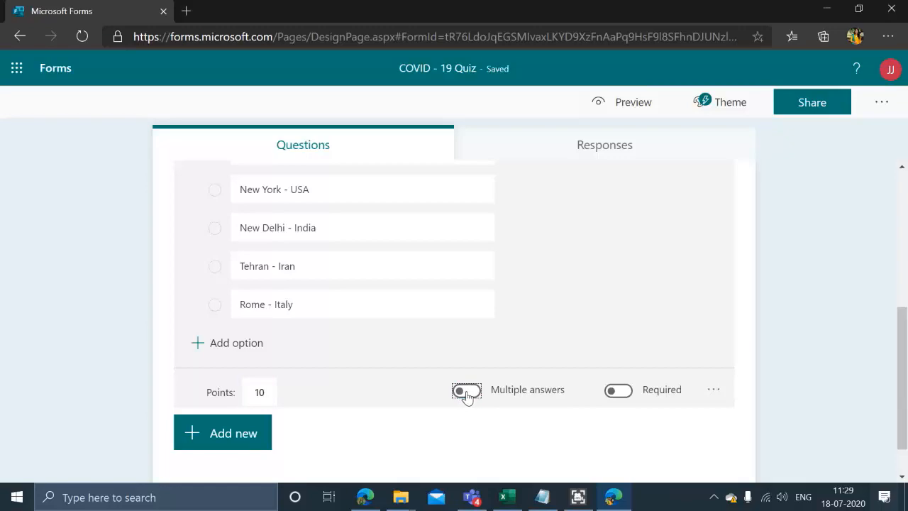
left_click(466, 395)
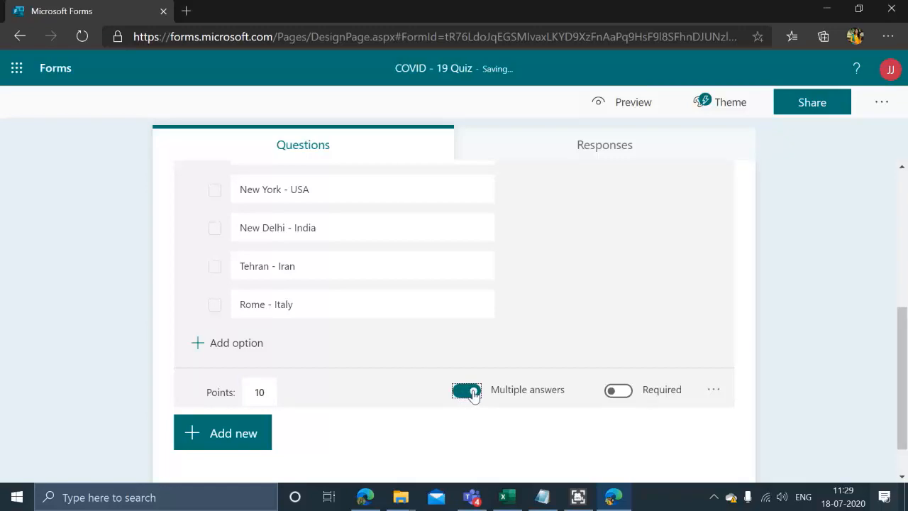
scroll(474, 392, "up", 1)
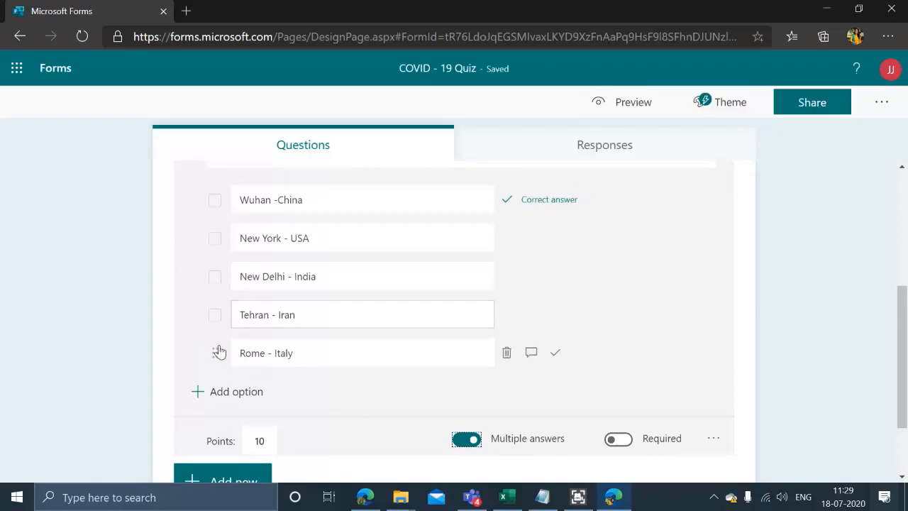
left_click(462, 440)
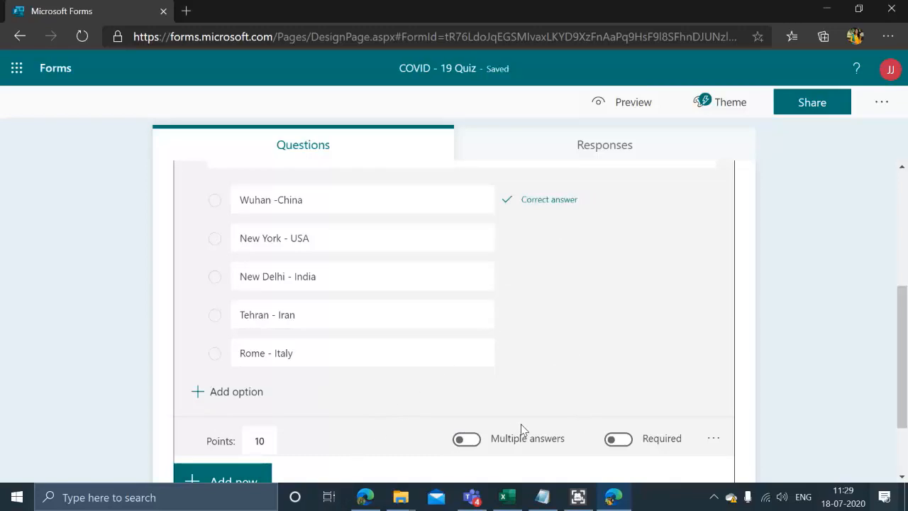
scroll(543, 411, "up", 1)
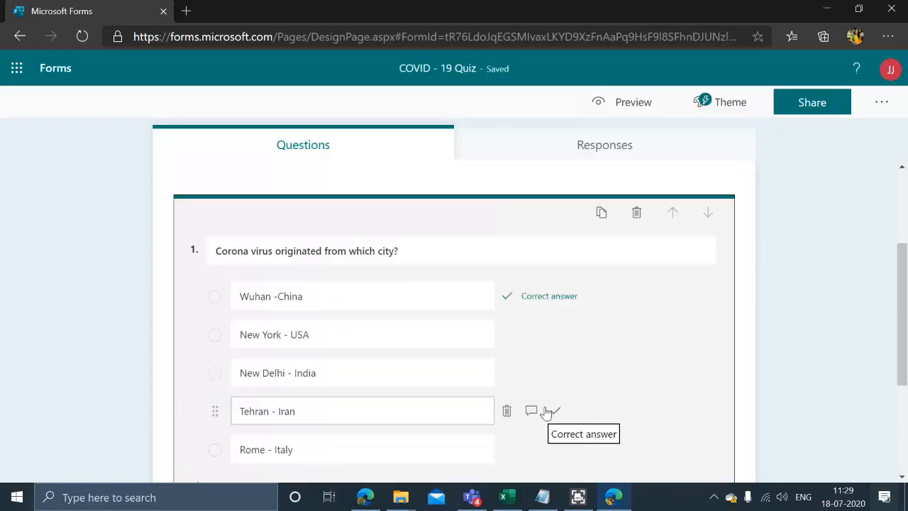
scroll(773, 350, "down", 2)
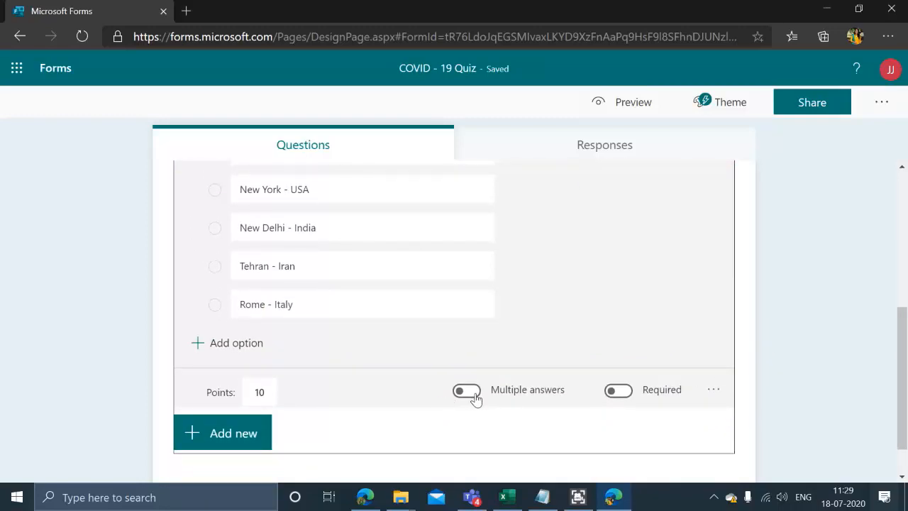
left_click(622, 390)
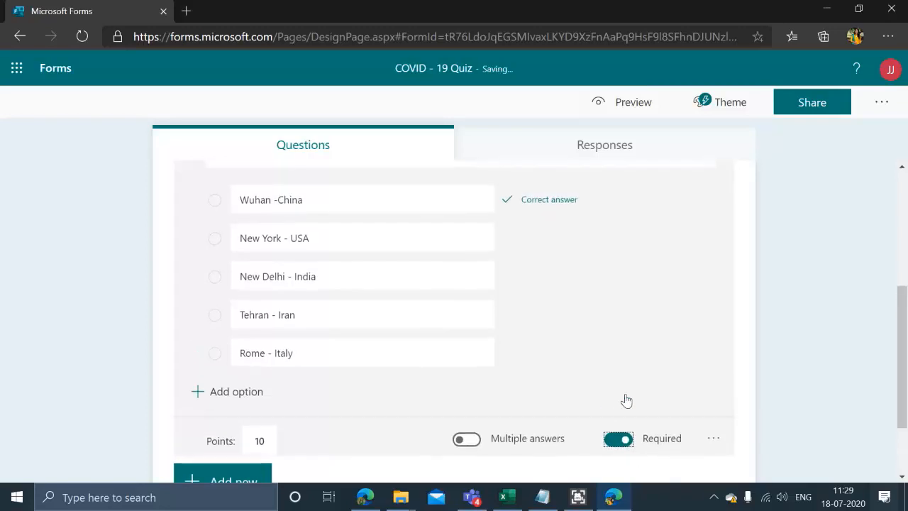
left_click(624, 397)
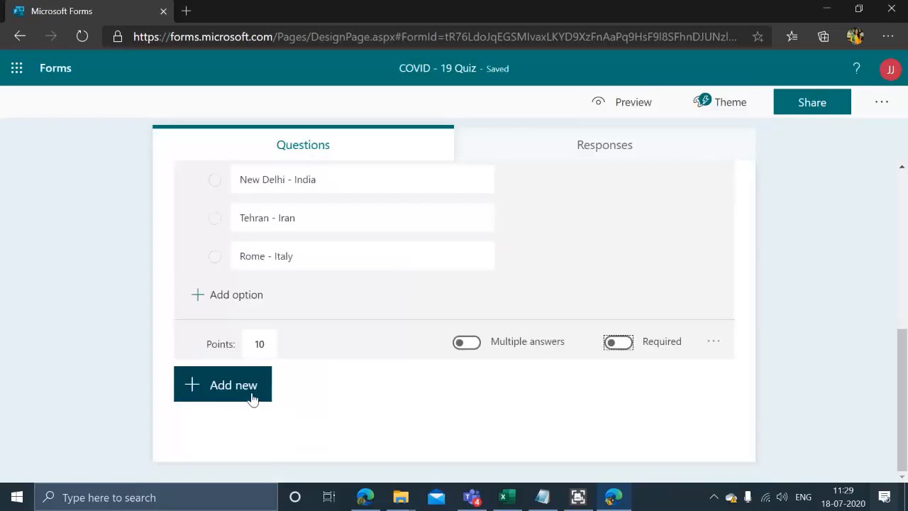
Add a second choice question with the text copied from Excel: "Coronavirus can't be transmitted in areas with hot and humid climates.".
left_click(247, 395)
left_click(233, 386)
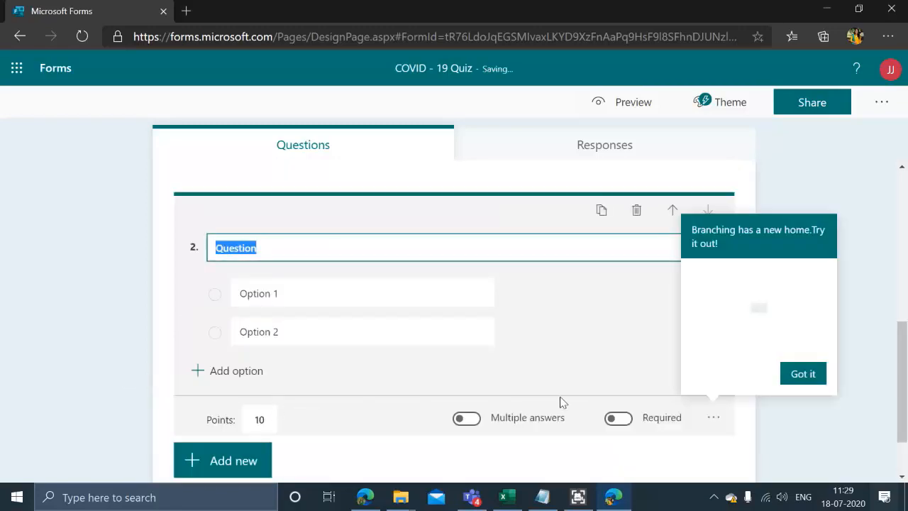
key("alt+Tab")
key("Escape")
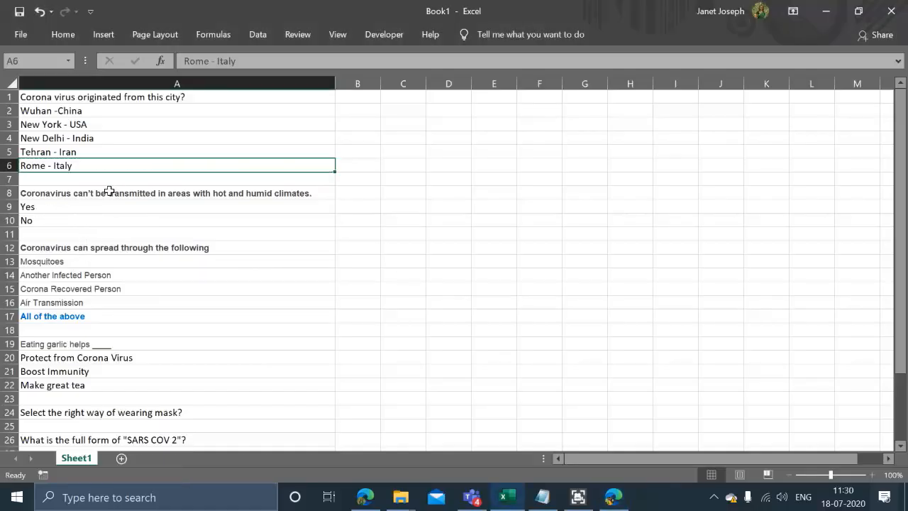
left_click(165, 190)
key("ctrl+c")
key("alt+Tab")
key("ctrl+v")
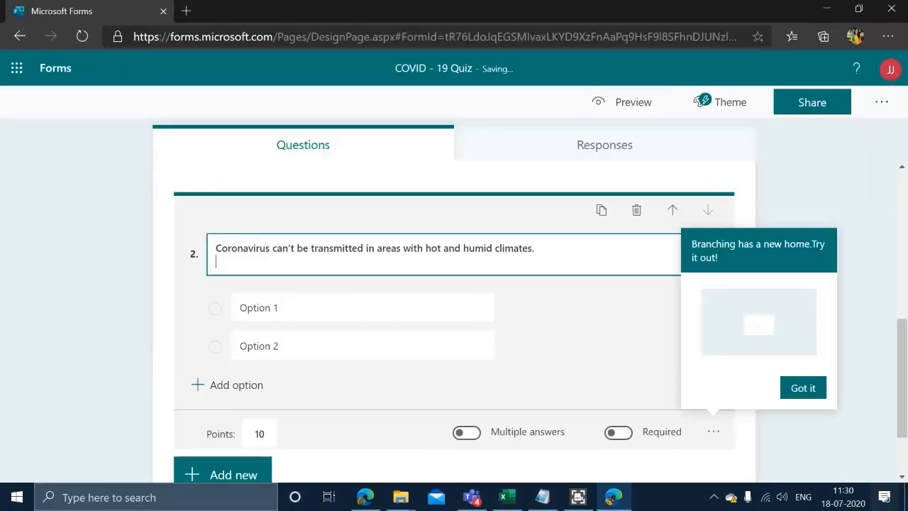
key("BackSpace")
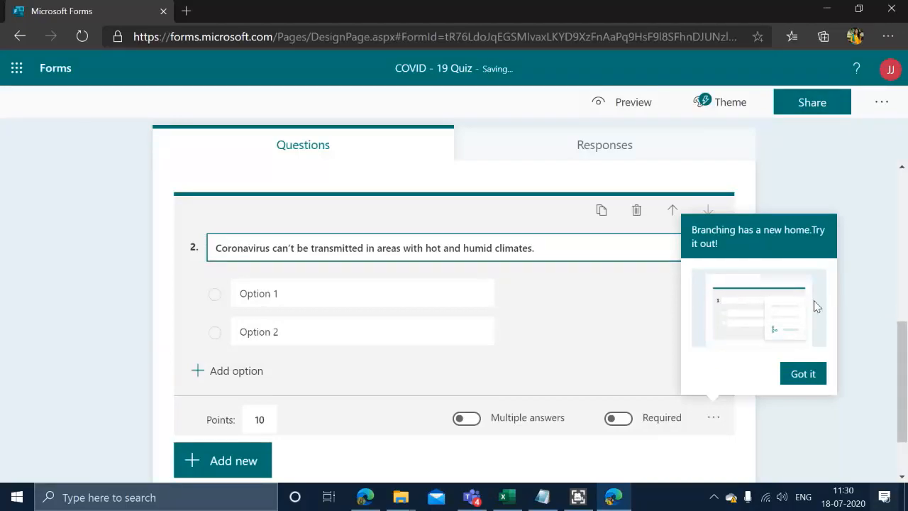
Dismiss the branching tip and set question 2's two options to Yes and No.
left_click(814, 376)
key("alt+Tab")
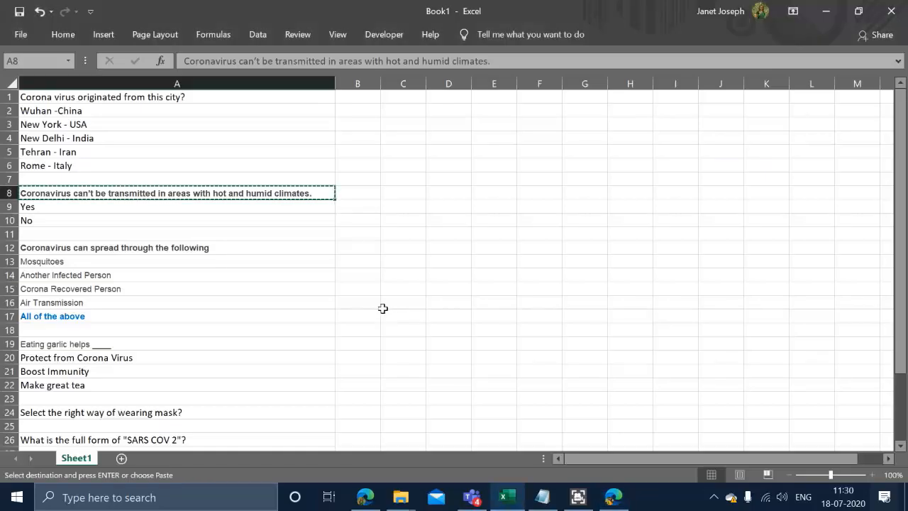
key("alt+Tab")
left_click(383, 299)
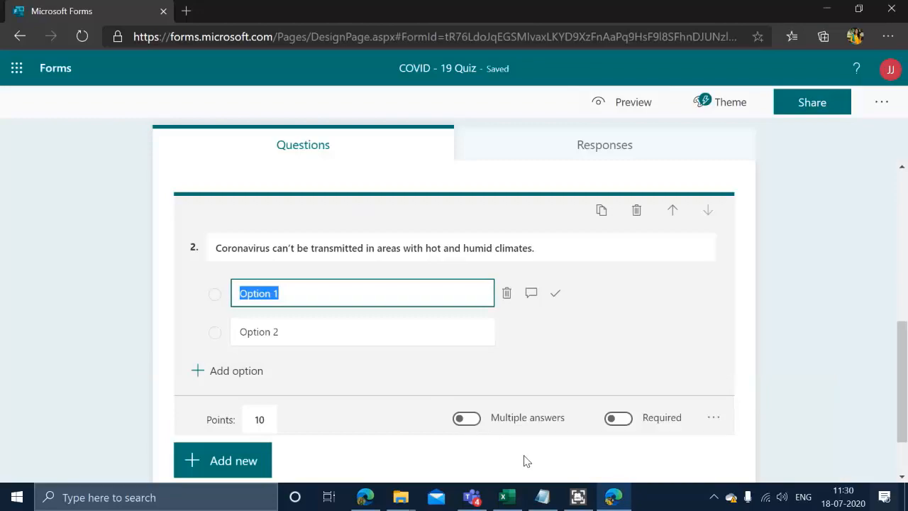
type("YEs")
key("BackSpace")
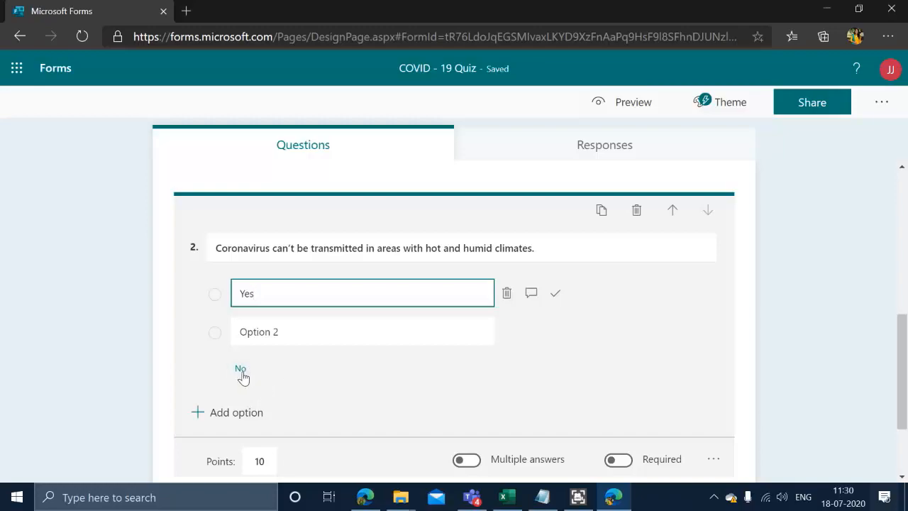
left_click(240, 370)
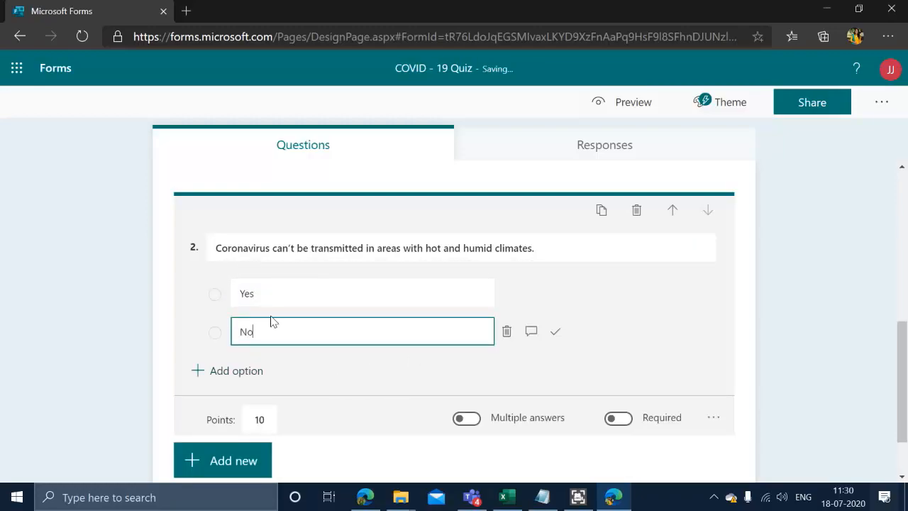
Mark No as the correct answer to question 2 and finish editing the question.
left_click(555, 332)
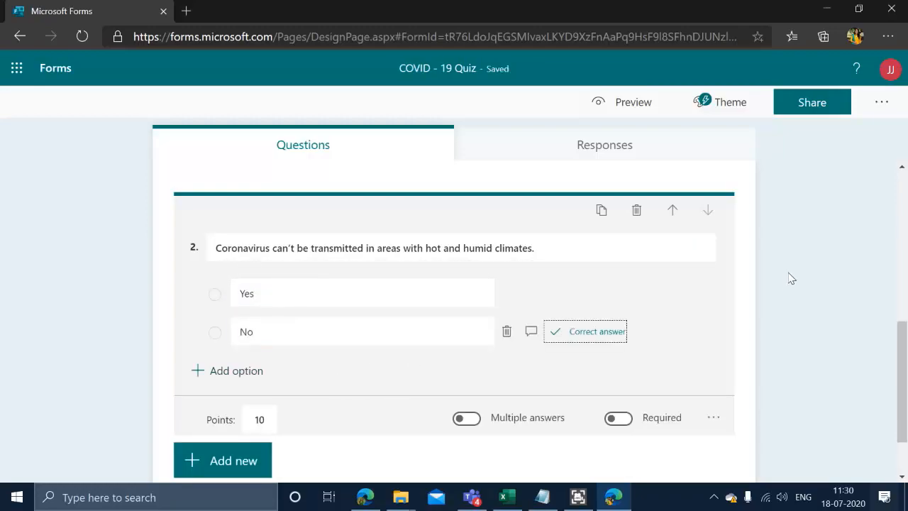
double_click(260, 419)
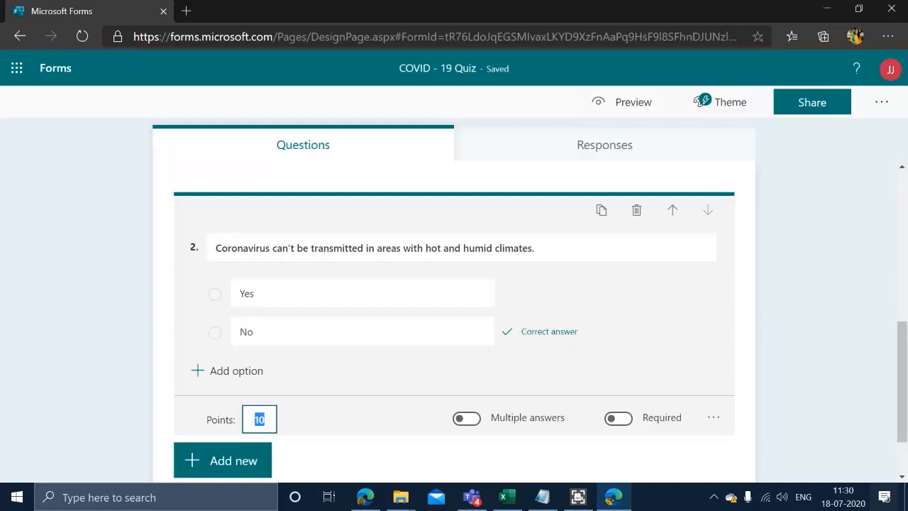
left_click(60, 402)
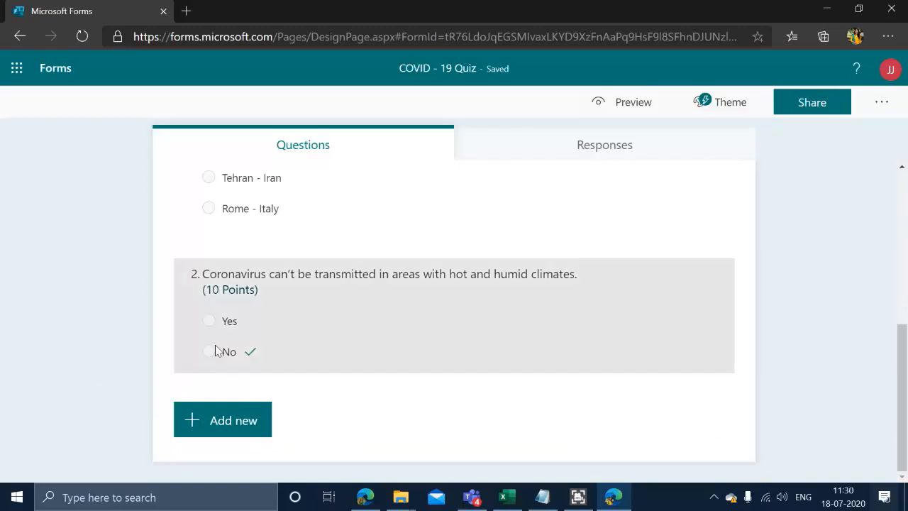
Reopen questions 2 and 1 to compare their points and answer settings.
left_click(375, 321)
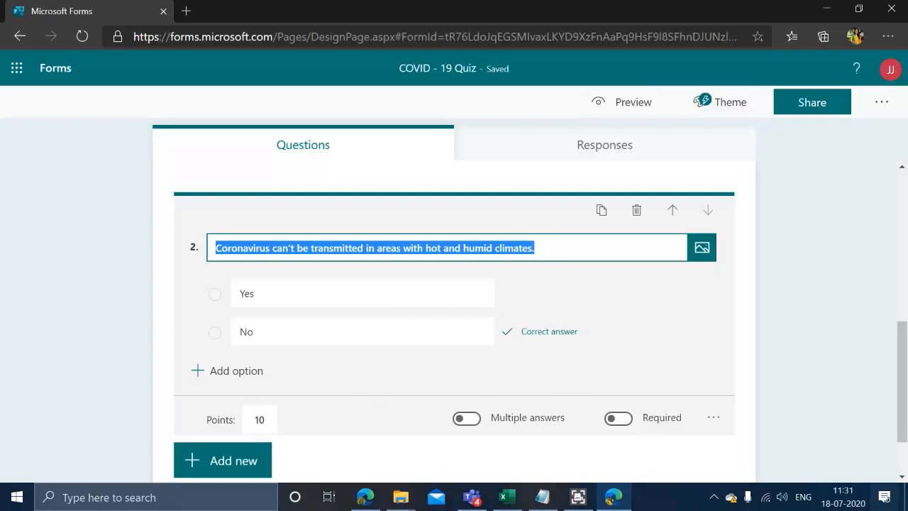
left_click(259, 419)
scroll(340, 409, "up", 2)
left_click(486, 276)
scroll(652, 373, "down", 2)
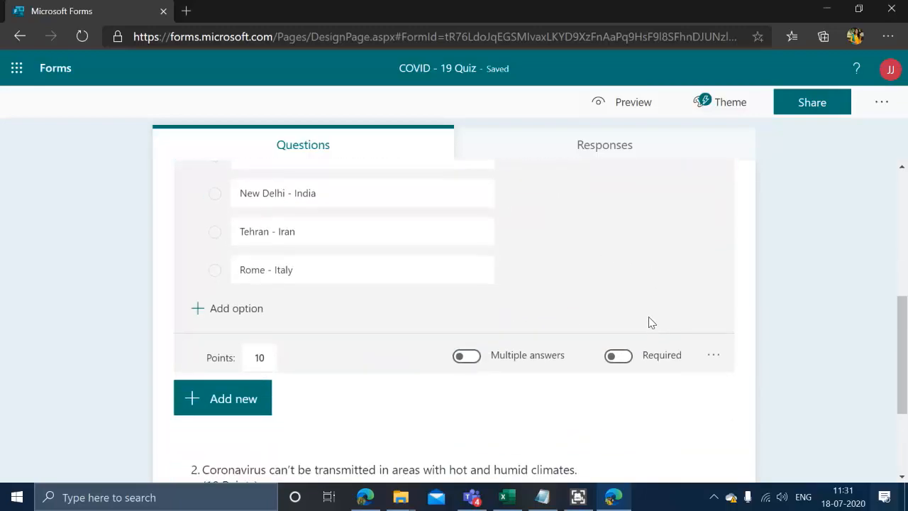
scroll(650, 320, "down", 2)
Try 5 points for question 2 and restore 10, and switch multiple answers on and off again.
left_click(571, 361)
left_click(246, 432)
key("ctrl+a")
type("5")
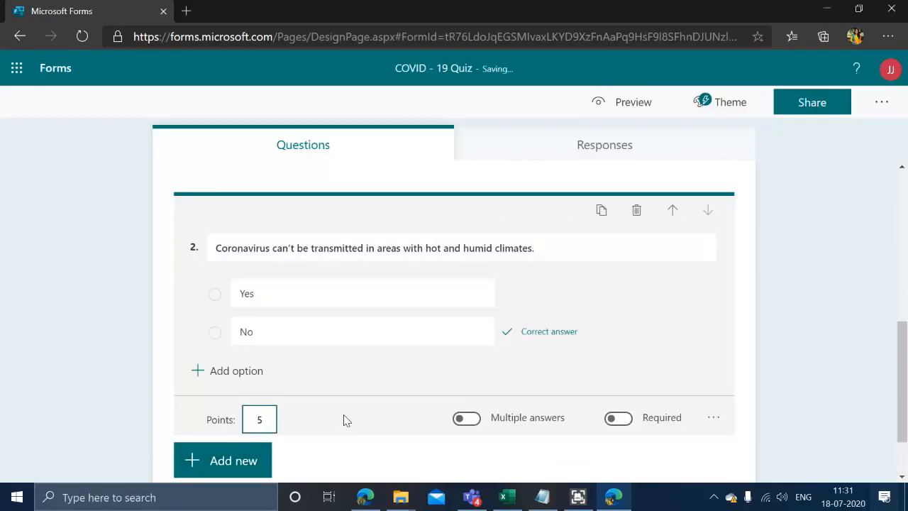
key("BackSpace")
type("10")
left_click(466, 417)
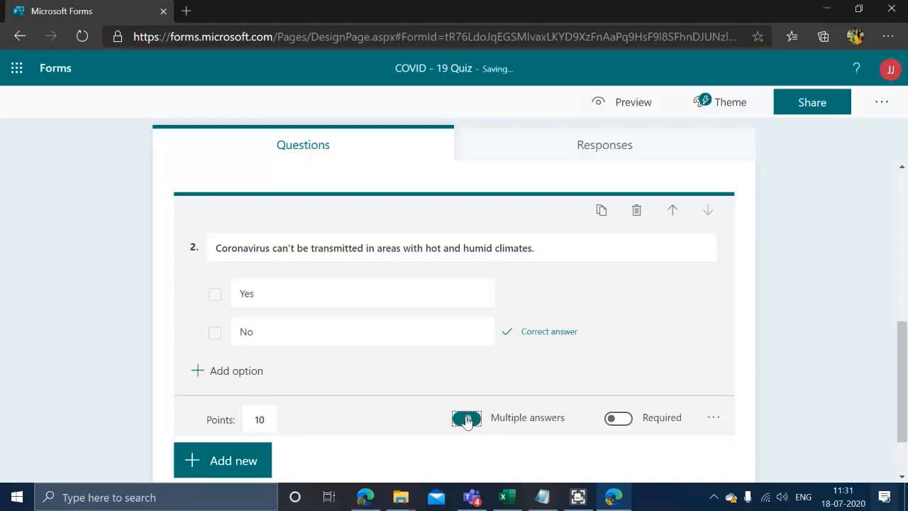
left_click(466, 418)
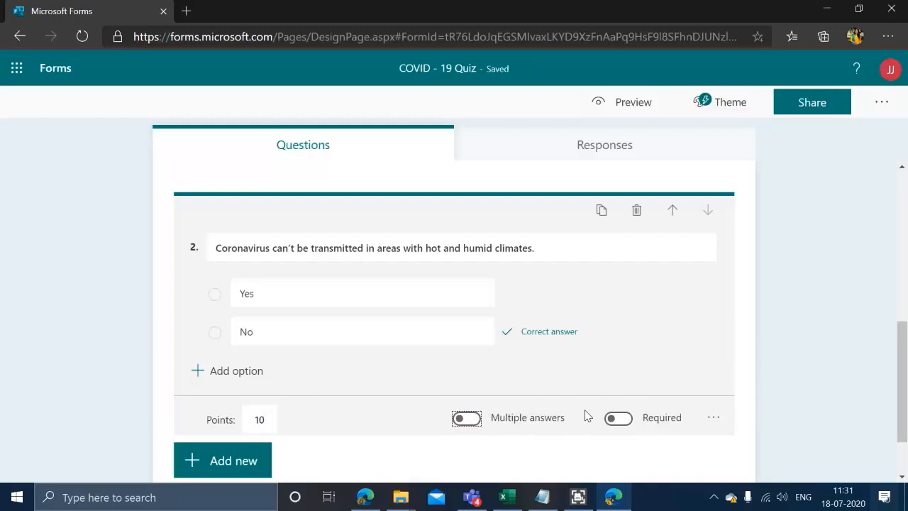
Add a third choice question with the text copied from Excel: "Coronavirus can spread through the following mediums:".
left_click(229, 460)
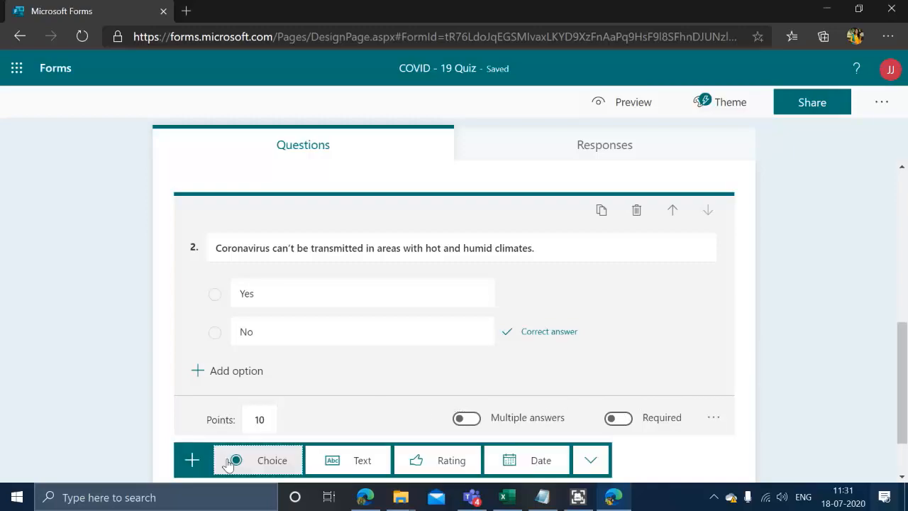
left_click(883, 340)
key("alt+Tab")
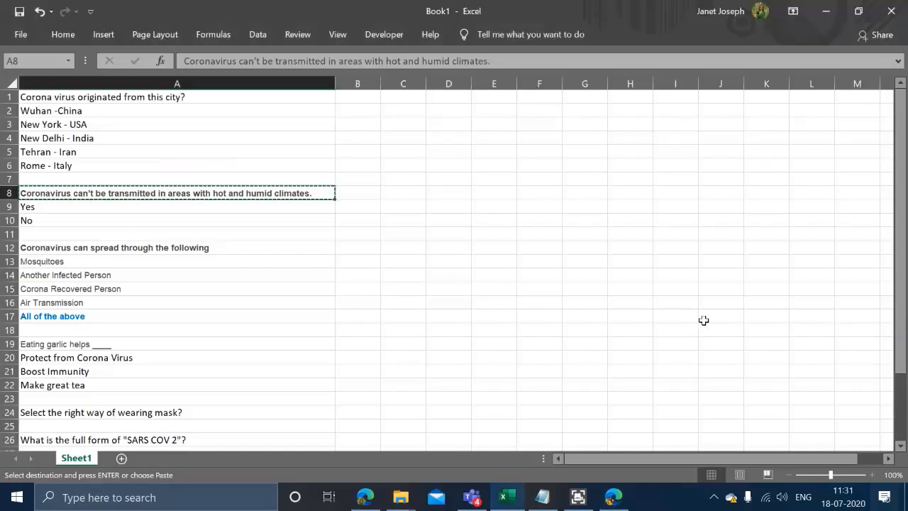
left_click(172, 247)
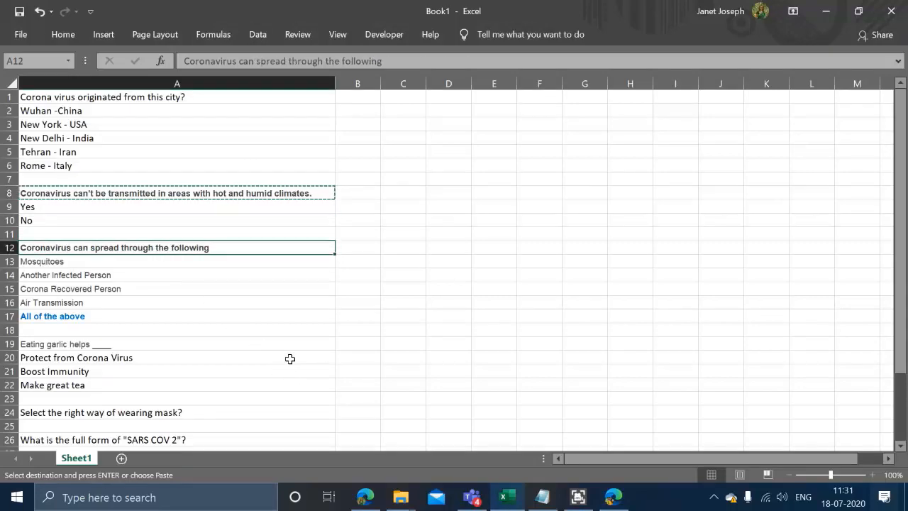
key("ctrl+c")
key("alt+Tab")
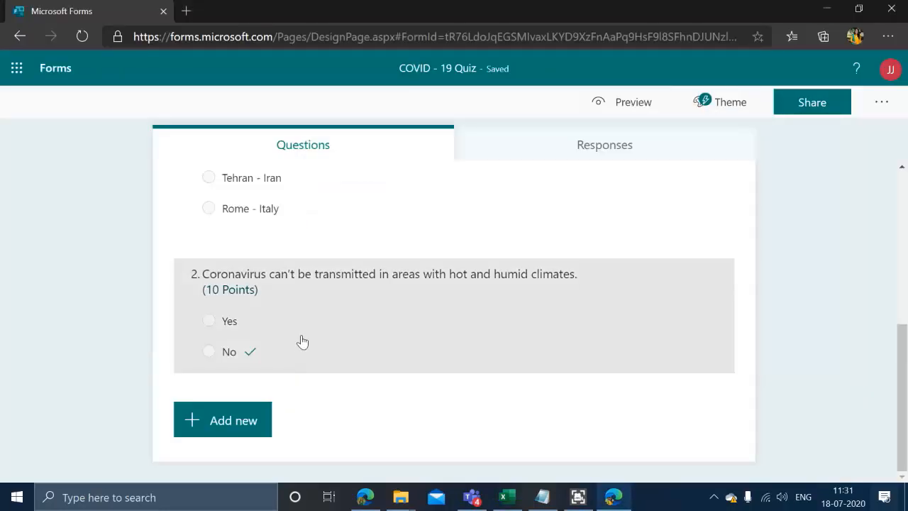
left_click(216, 414)
left_click(253, 432)
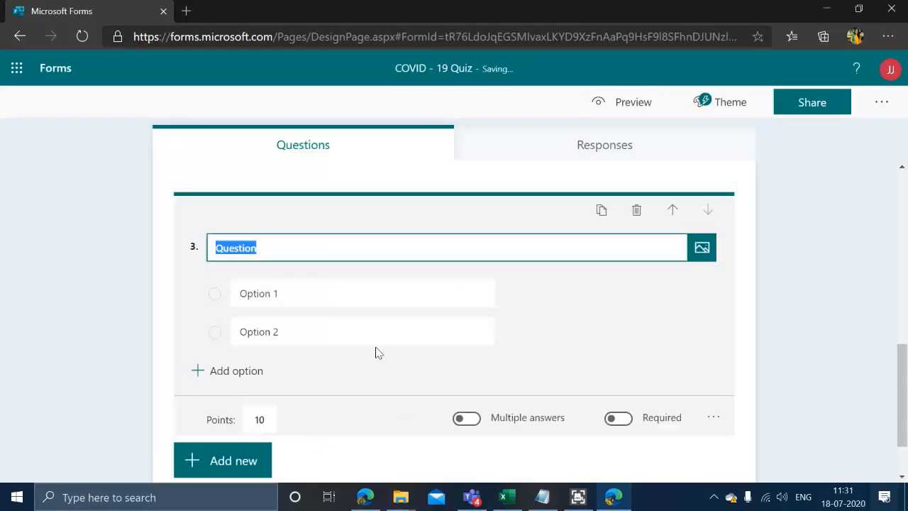
key("ctrl+v")
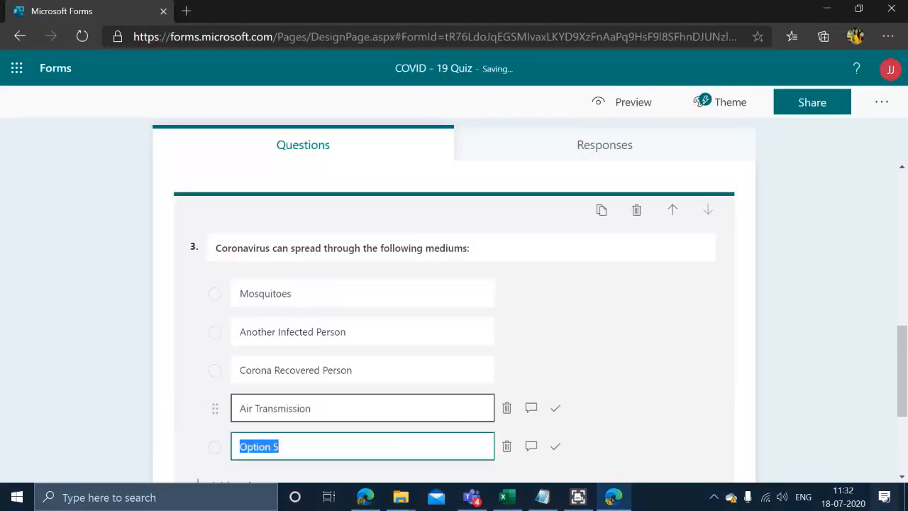
Enter All of the above as question 3's fifth option, and review the question's options and answer settings.
type("All of the above")
left_click(828, 377)
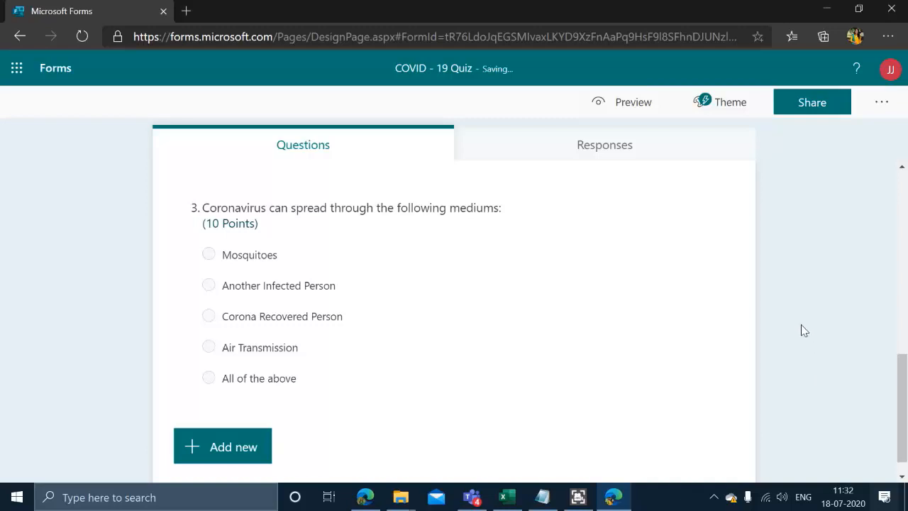
left_click(409, 257)
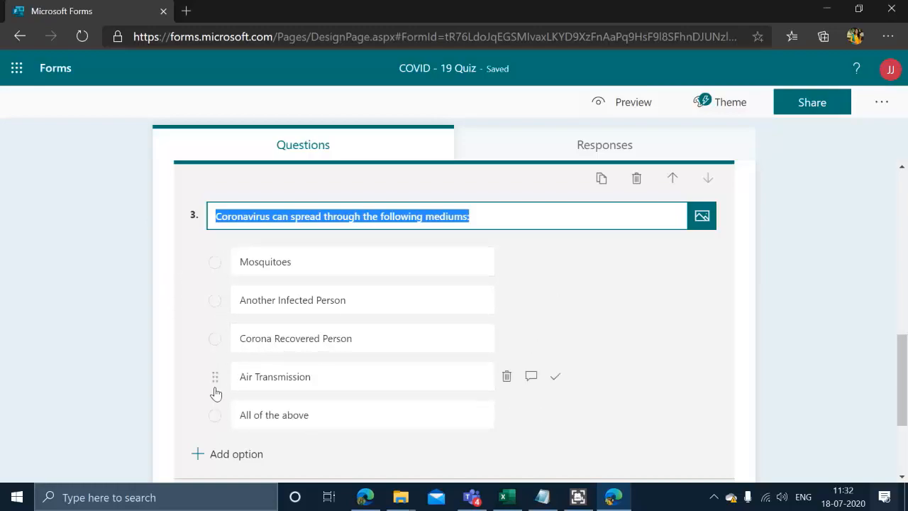
scroll(643, 355, "down", 2)
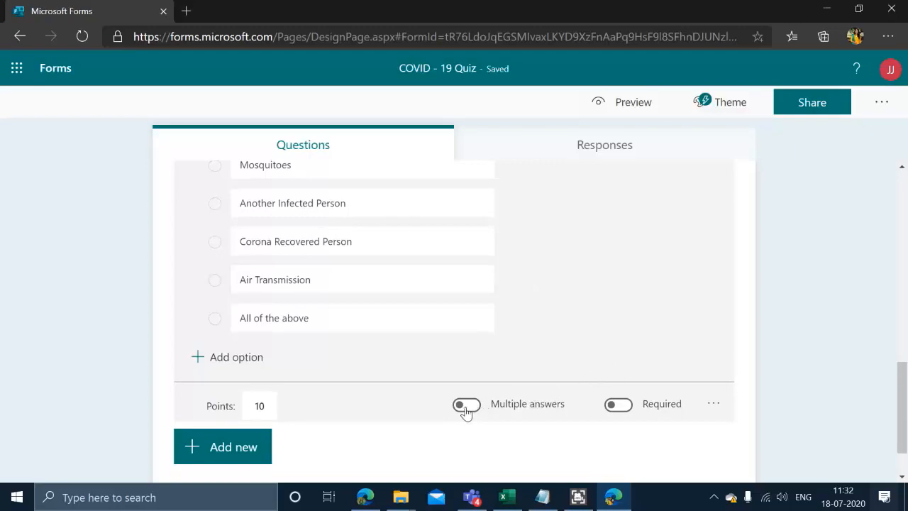
left_click(547, 298)
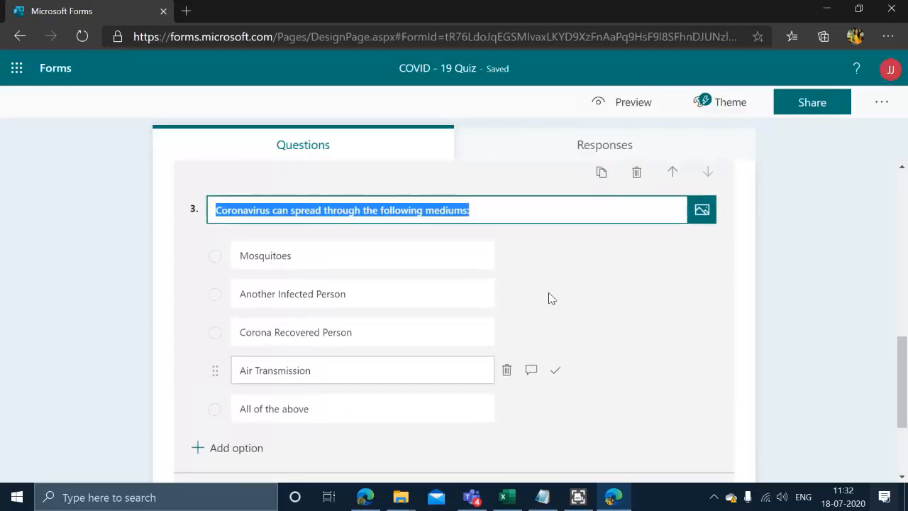
left_click(112, 228)
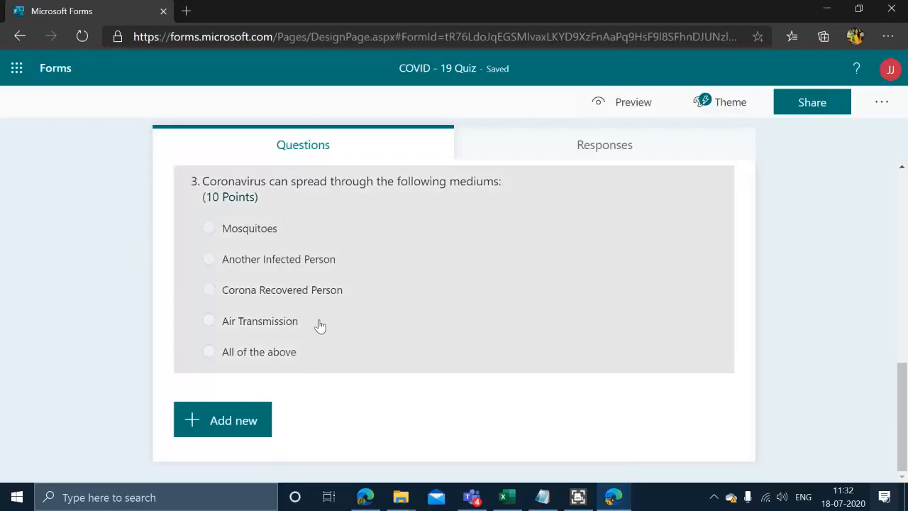
Allow multiple answers for question 3 and mark Another Infected Person and Air Transmission as the correct answers.
left_click(445, 308)
scroll(643, 353, "down", 2)
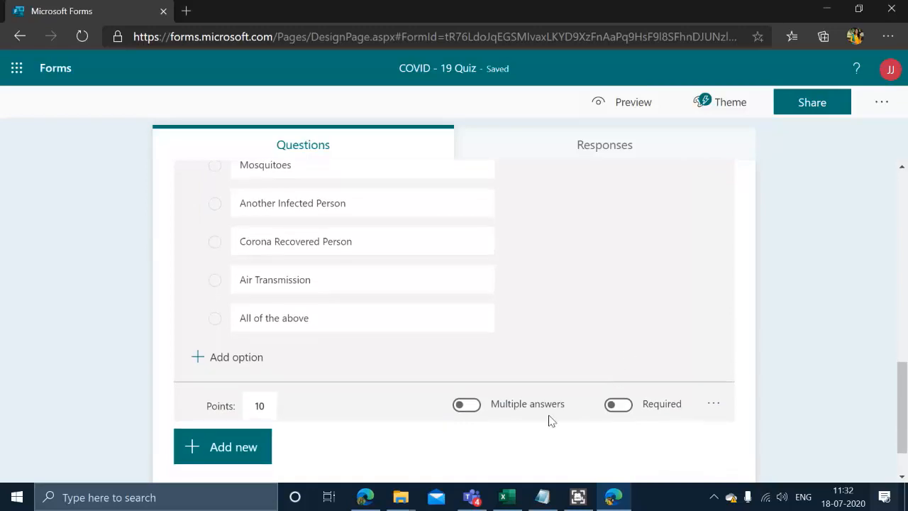
left_click(467, 405)
scroll(700, 219, "up", 2)
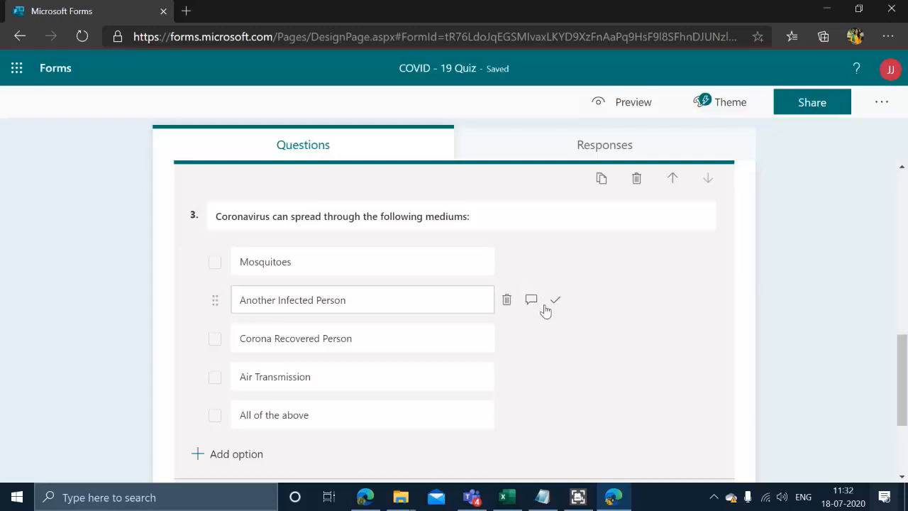
left_click(555, 301)
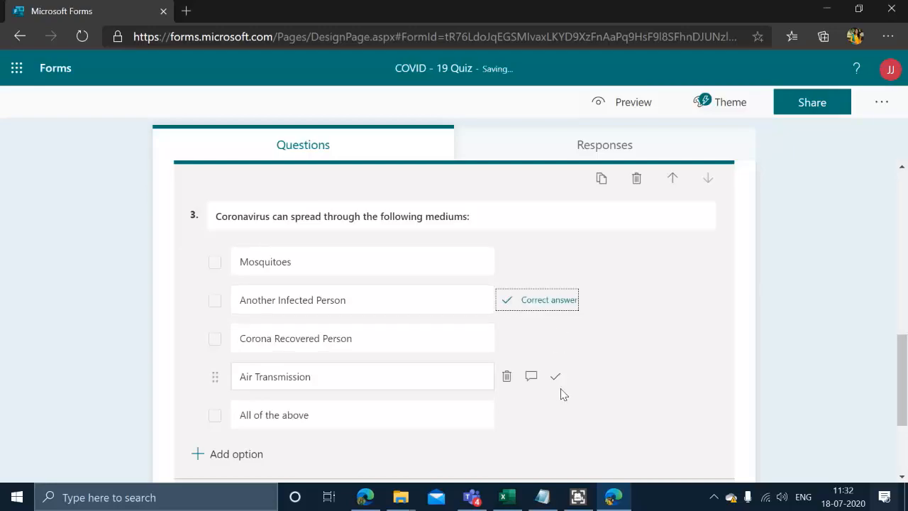
left_click(555, 383)
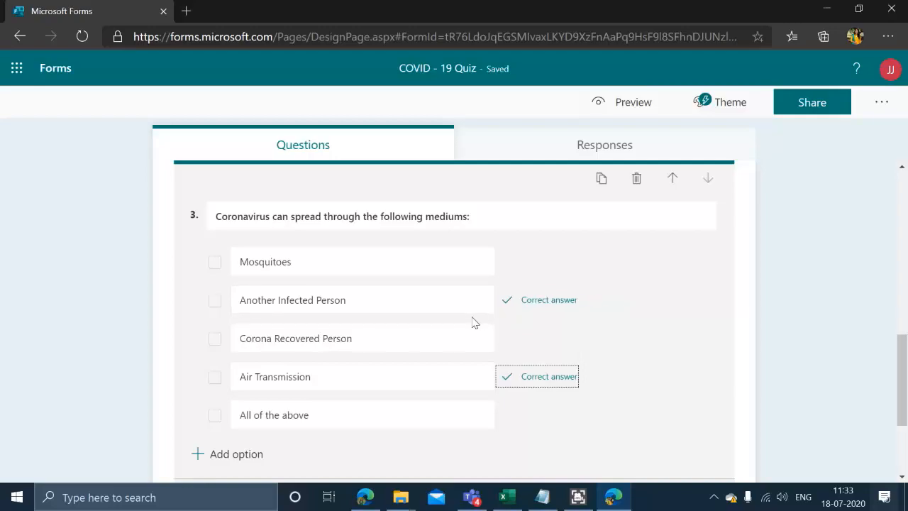
scroll(841, 321, "down", 2)
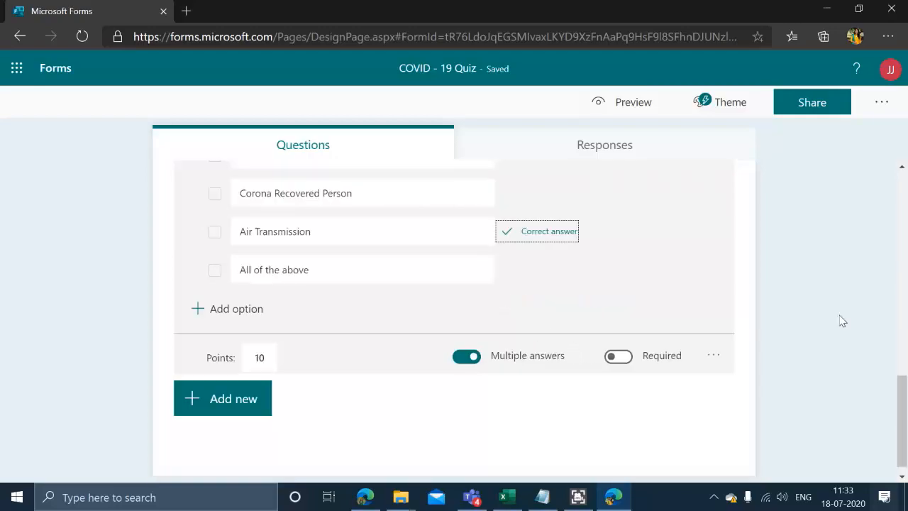
Add a fourth choice question with the text copied from cell A24 in Excel: "Select the right way of wearing mask?".
key("alt+Tab")
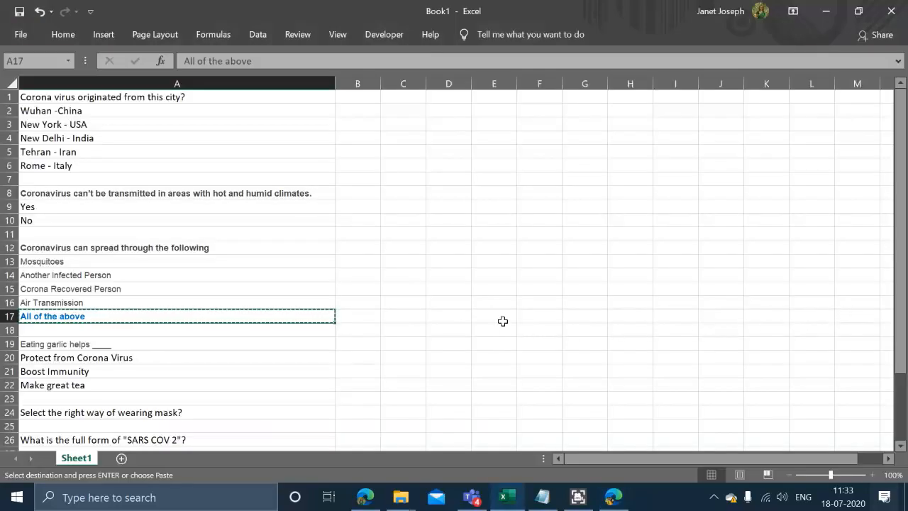
key("Escape")
scroll(319, 351, "down", 2)
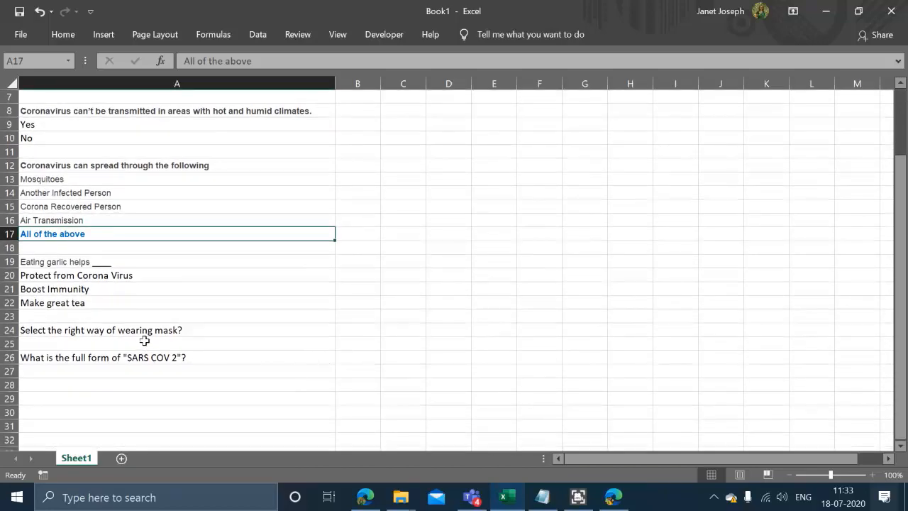
left_click(131, 334)
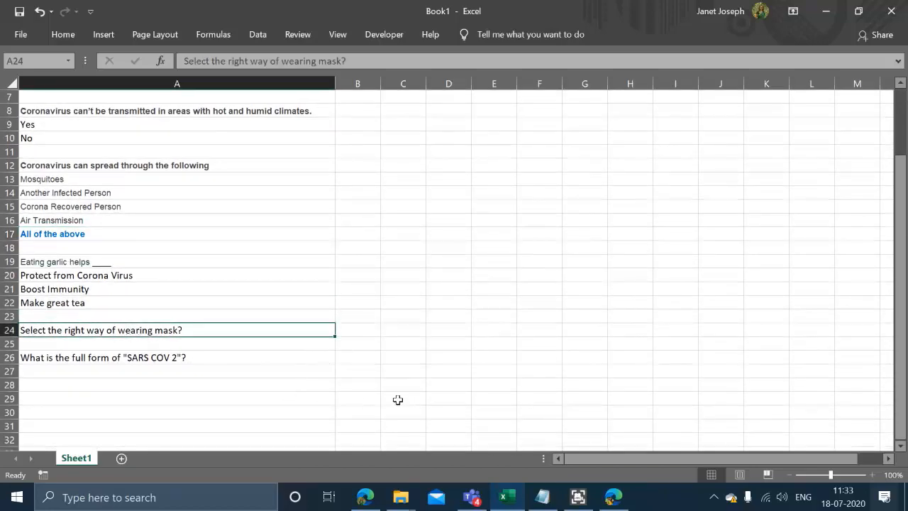
key("F2")
left_click_drag(184, 330, 14, 331)
key("ctrl+c")
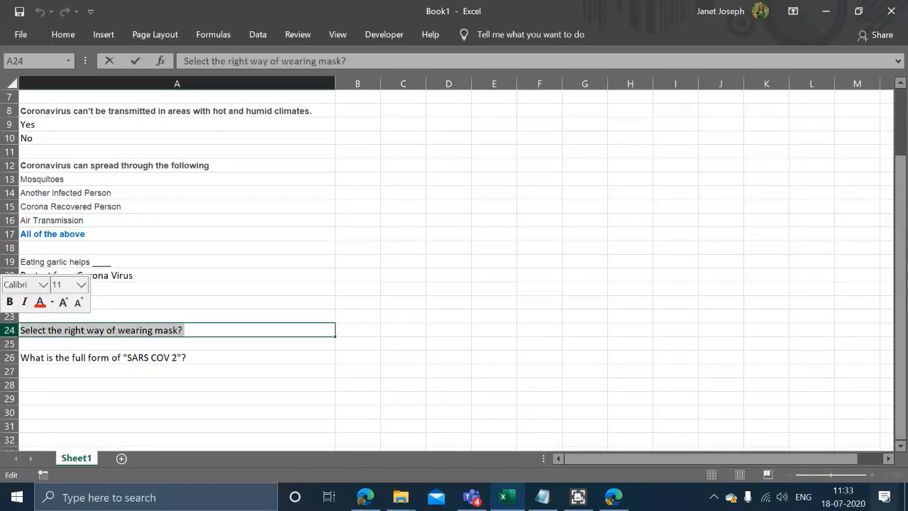
key("alt+Tab")
key("ctrl+v")
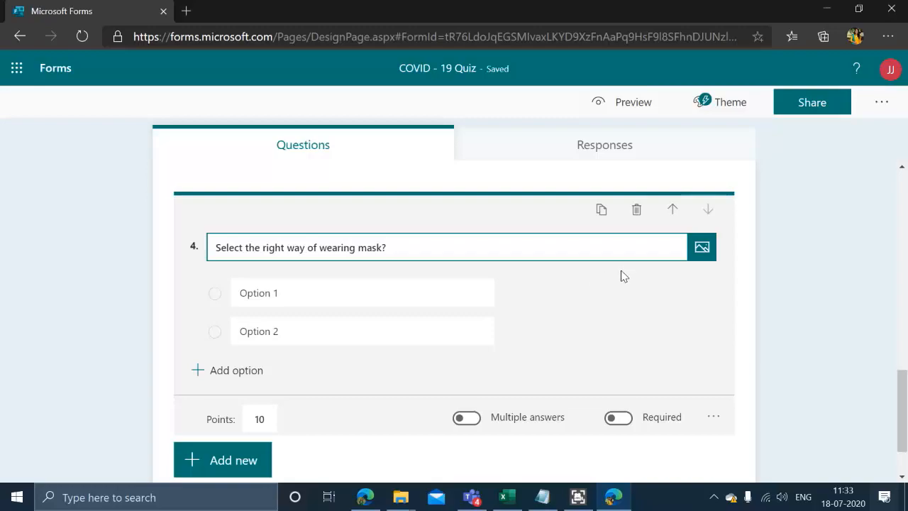
Open the image insertion options for question 4 and look through the Bing image search and OneDrive sources.
left_click(704, 256)
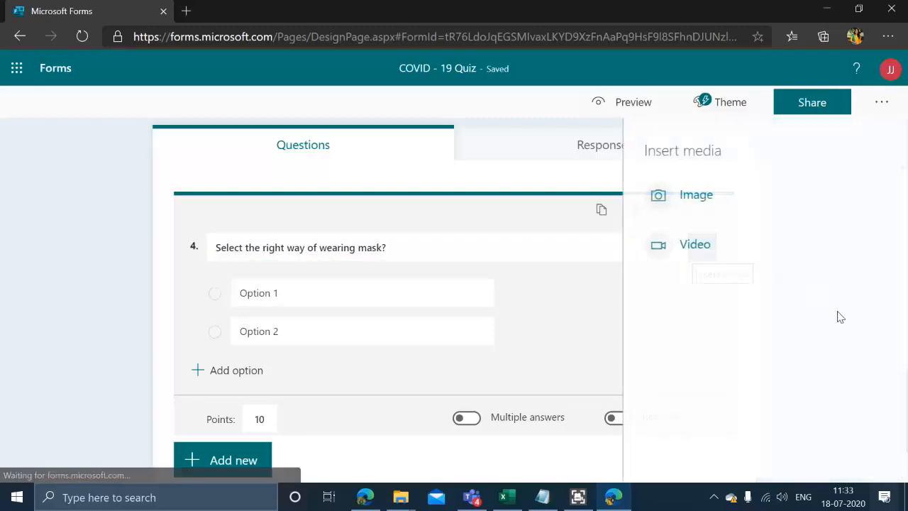
left_click(613, 292)
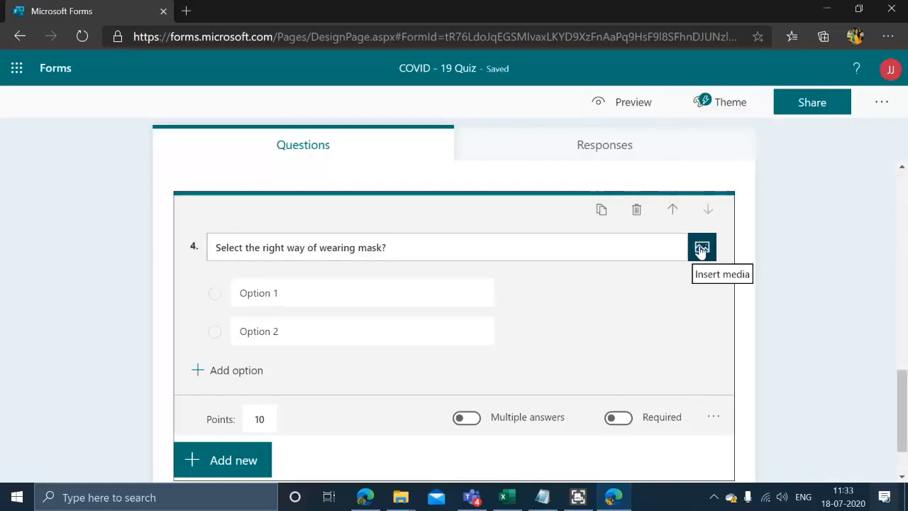
left_click(701, 250)
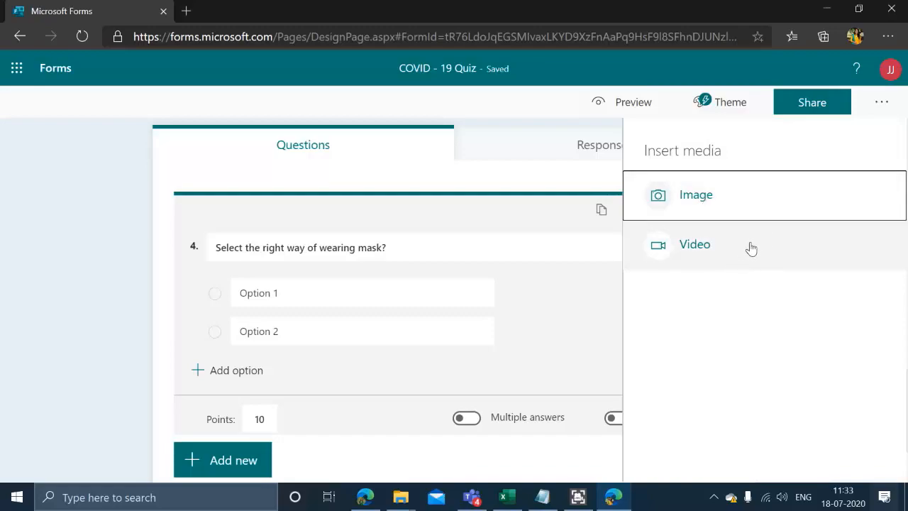
left_click(709, 195)
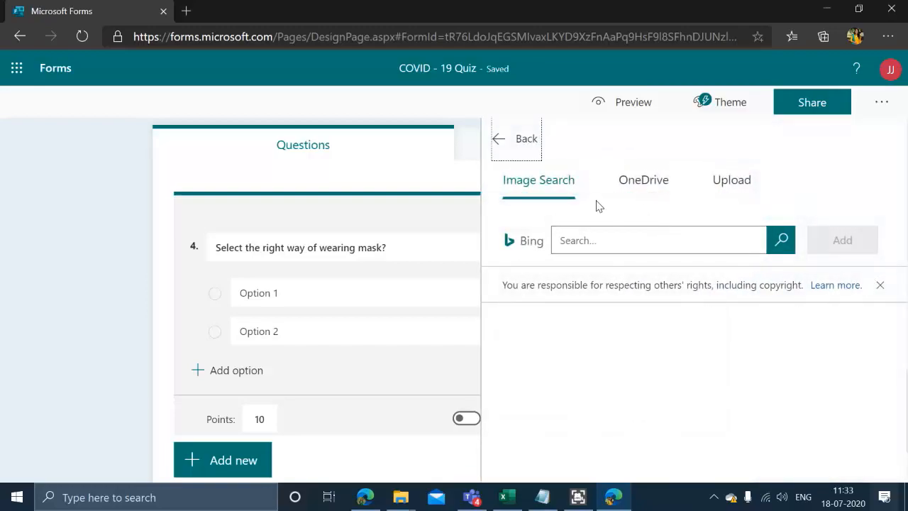
left_click(658, 240)
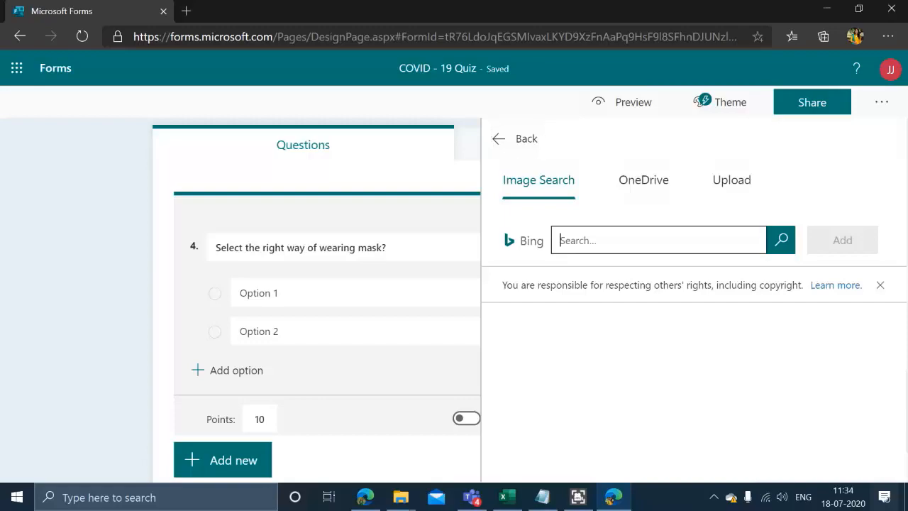
left_click(649, 183)
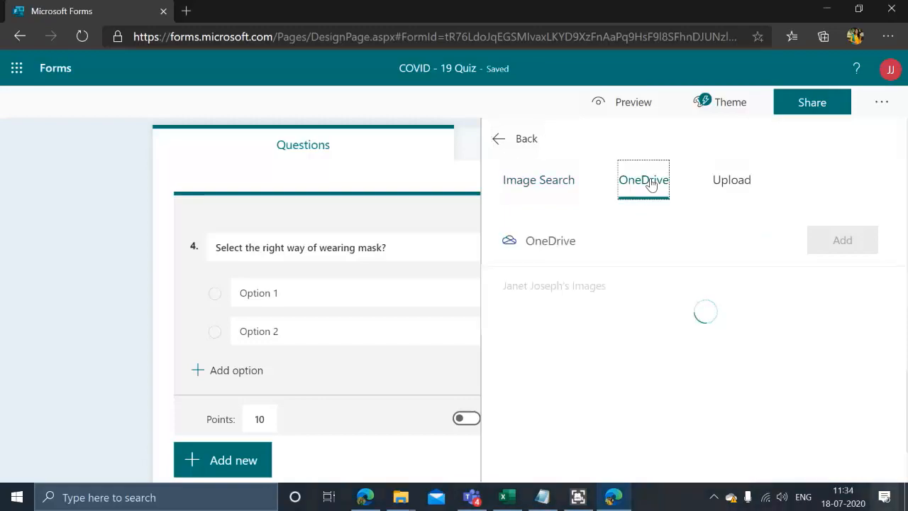
scroll(763, 394, "down", 2)
scroll(766, 387, "down", 2)
scroll(773, 379, "up", 5)
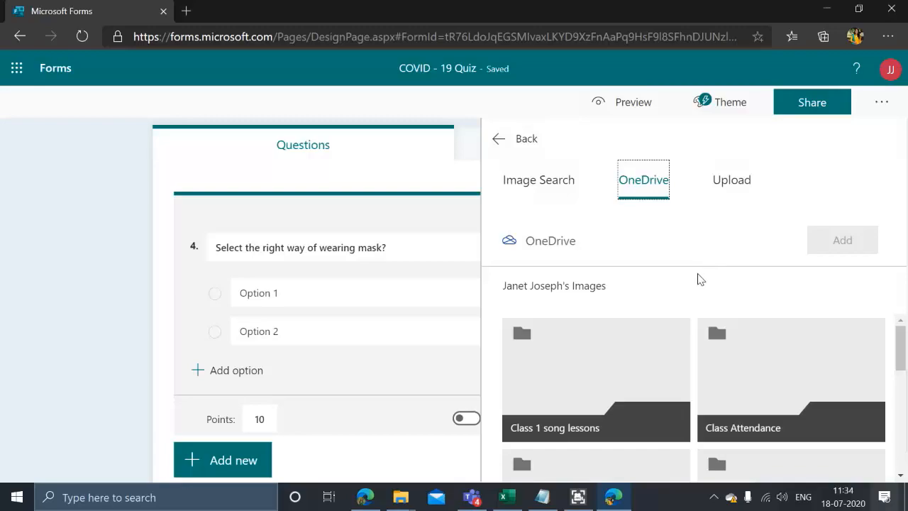
Upload the COVID - 19 MAsk image from the Pictures folder into question 4.
left_click(734, 186)
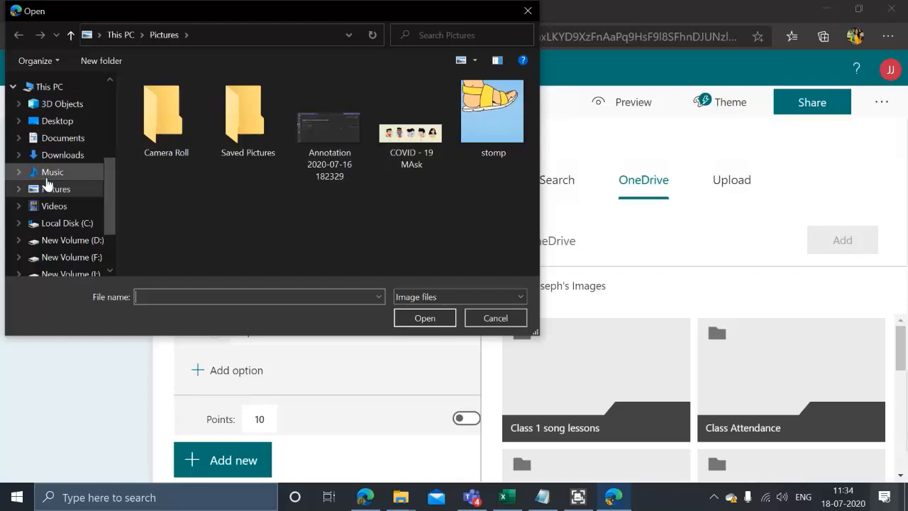
left_click(51, 188)
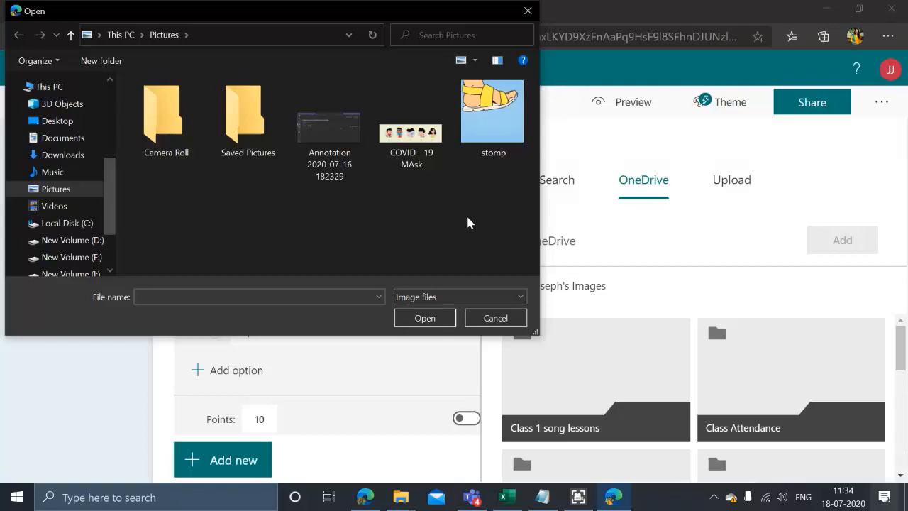
double_click(411, 134)
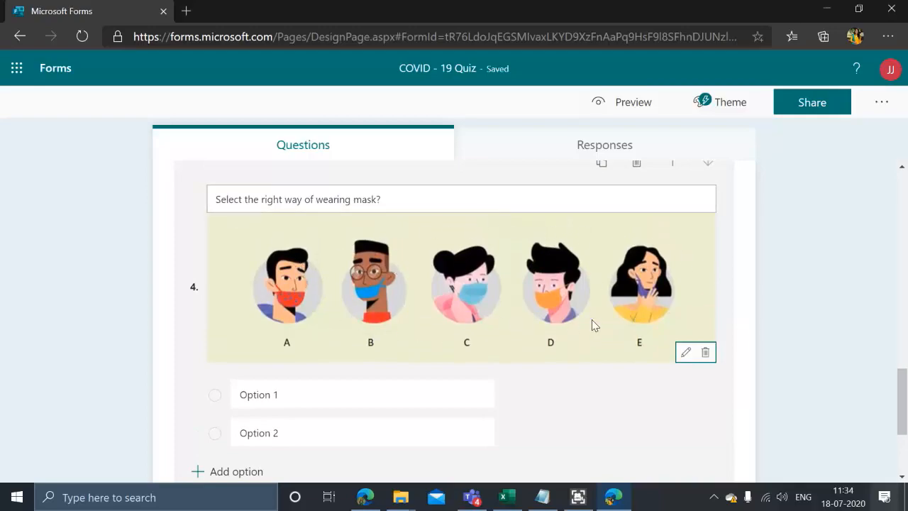
Fill in question 4 with five answer options: A, B, C, D and E.
left_click(284, 394)
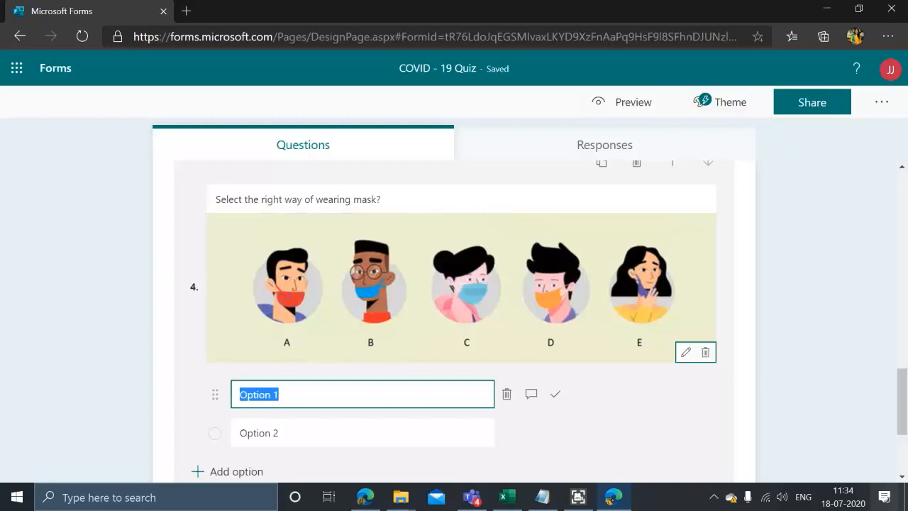
type("A")
scroll(307, 426, "down", 1)
key("Tab")
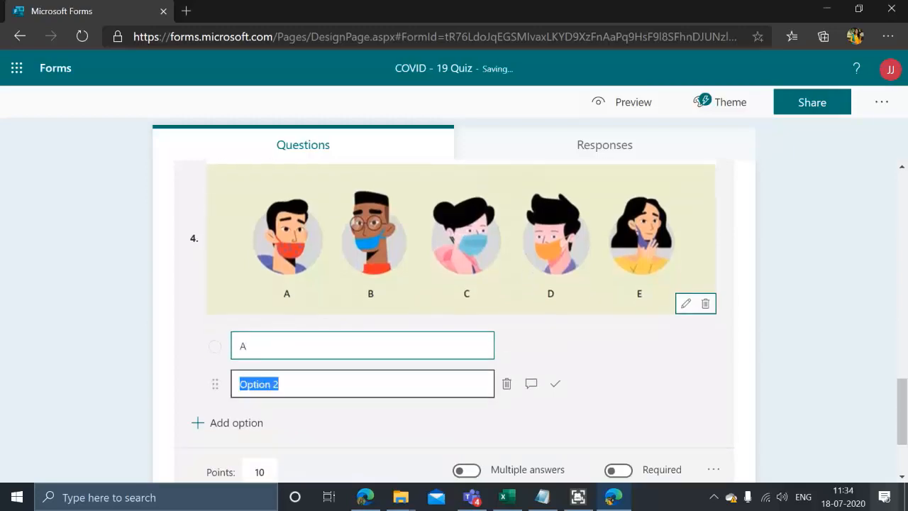
type("B")
left_click(235, 428)
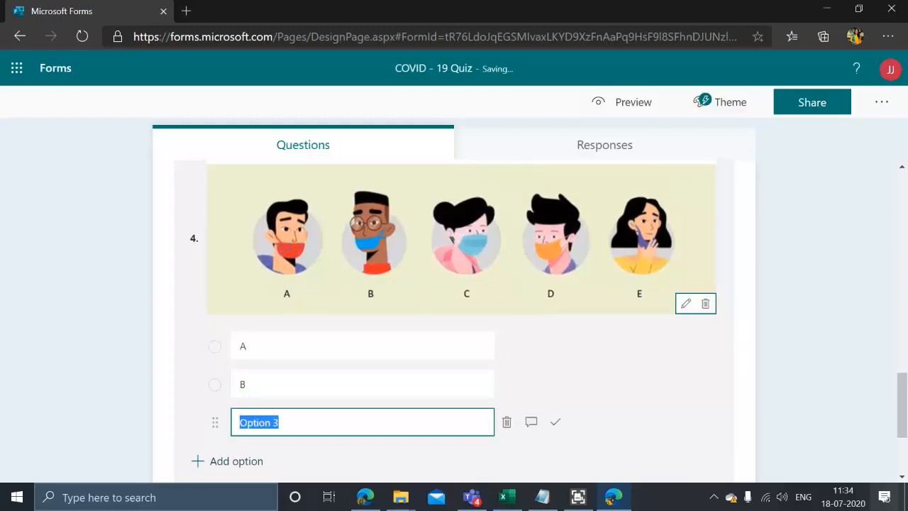
type("B")
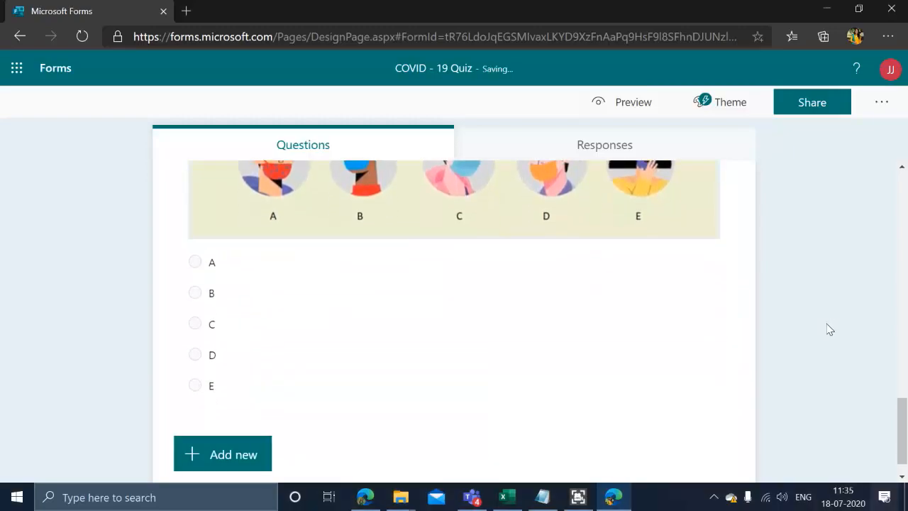
Allow multiple answers for question 4 and mark option C as a correct answer.
scroll(828, 330, "up", 1)
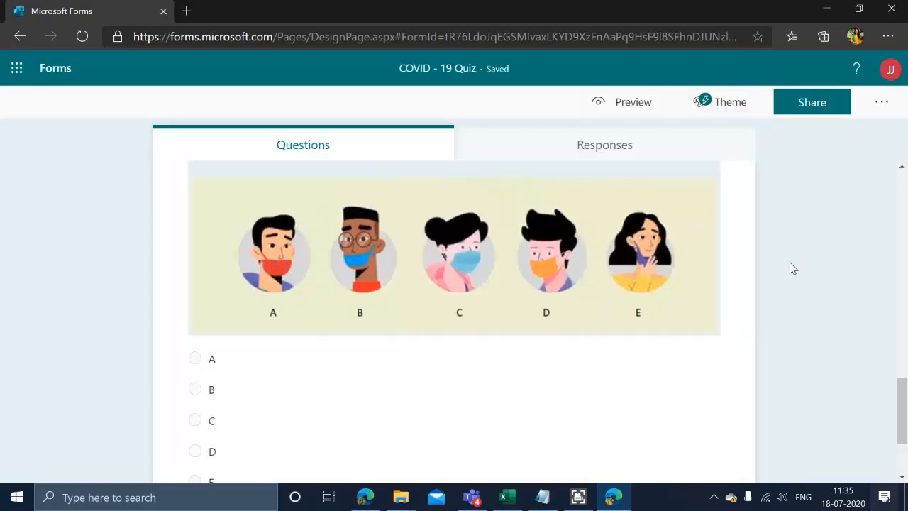
scroll(791, 266, "down", 2)
left_click(479, 381)
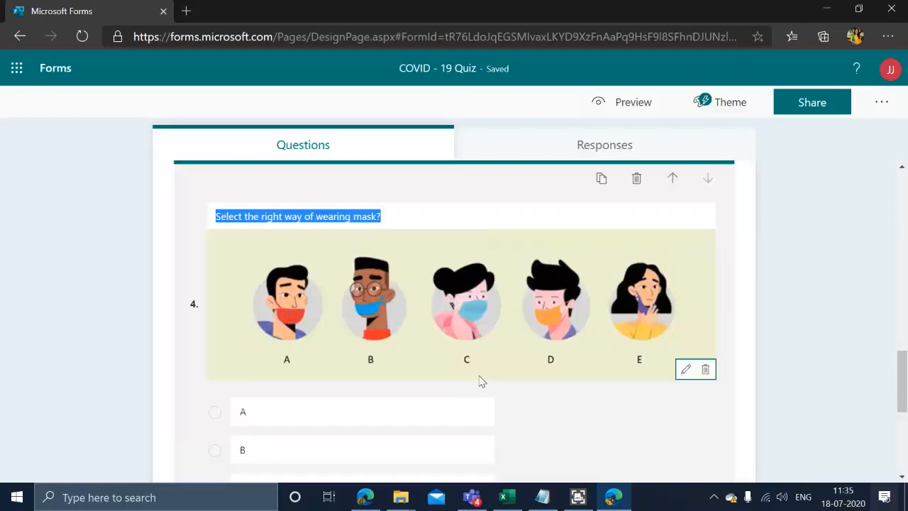
scroll(579, 382, "down", 3)
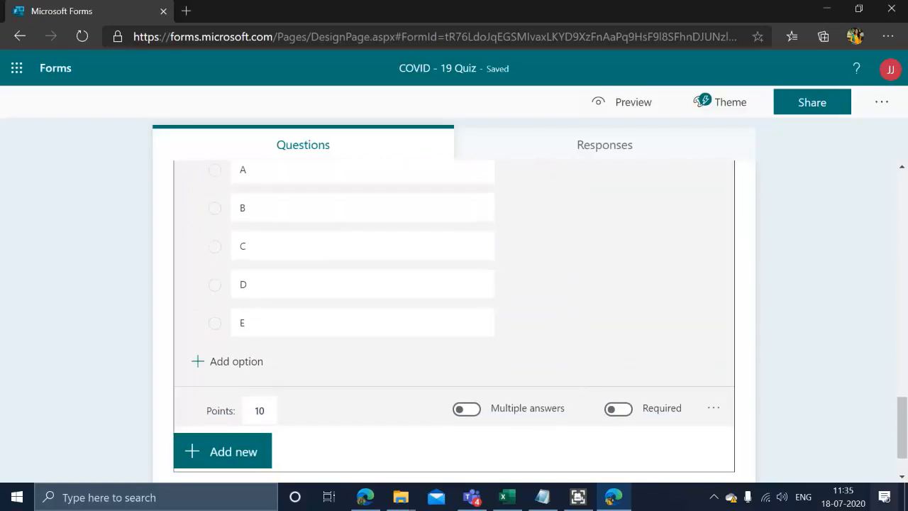
left_click(465, 409)
scroll(730, 302, "up", 3)
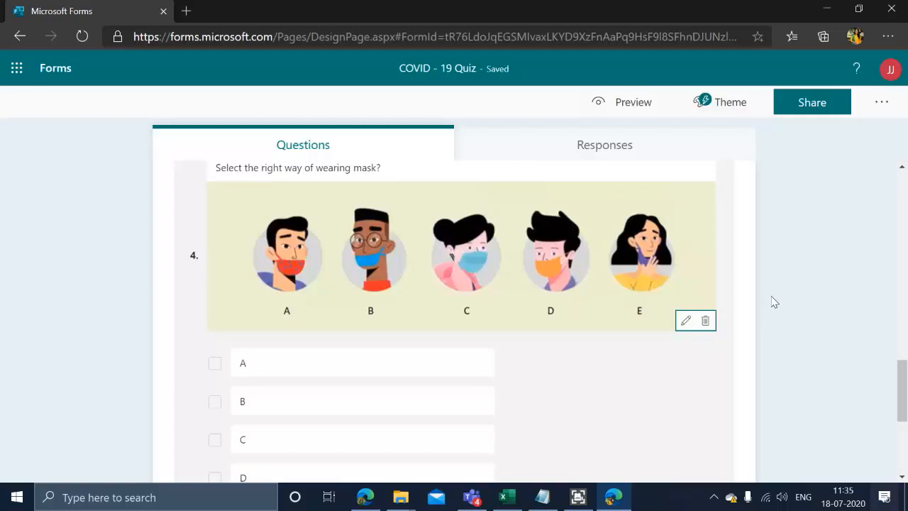
scroll(772, 302, "down", 1)
left_click(557, 344)
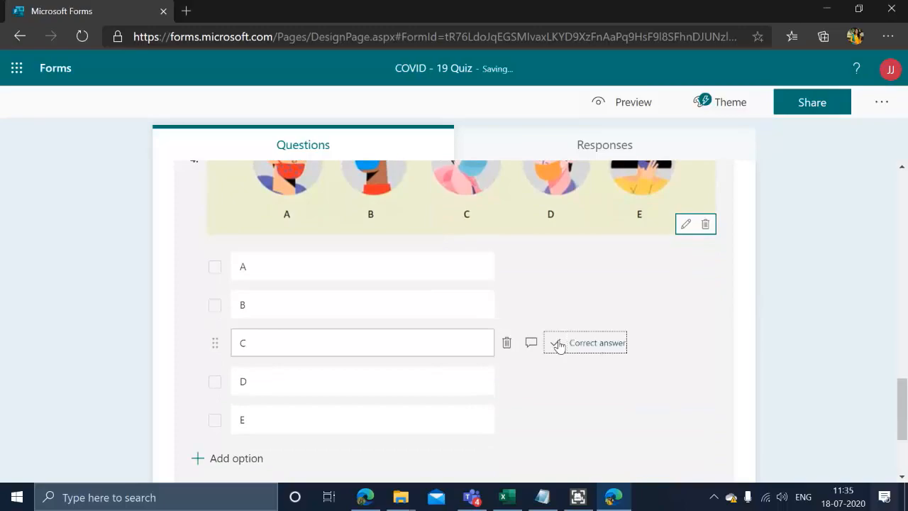
scroll(789, 291, "up", 4)
scroll(789, 291, "down", 5)
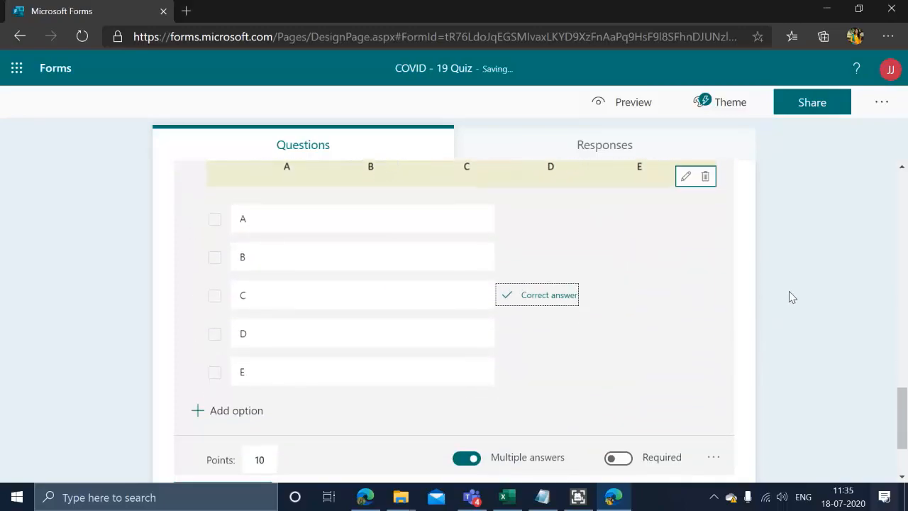
scroll(795, 299, "down", 2)
Switch to Excel, copy the question "What is the full form of "SARS COV 2"?" from cell A26, and return to the quiz.
key("alt+Tab")
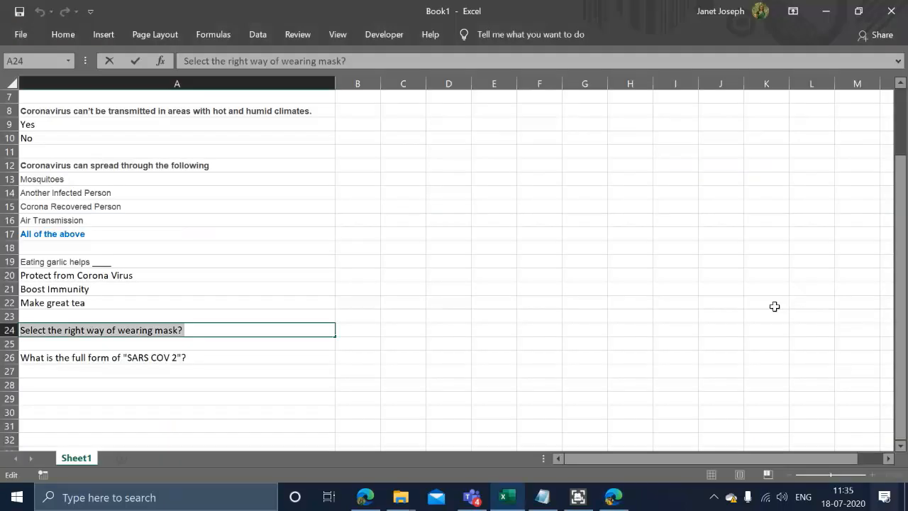
key("Down")
key("Down")
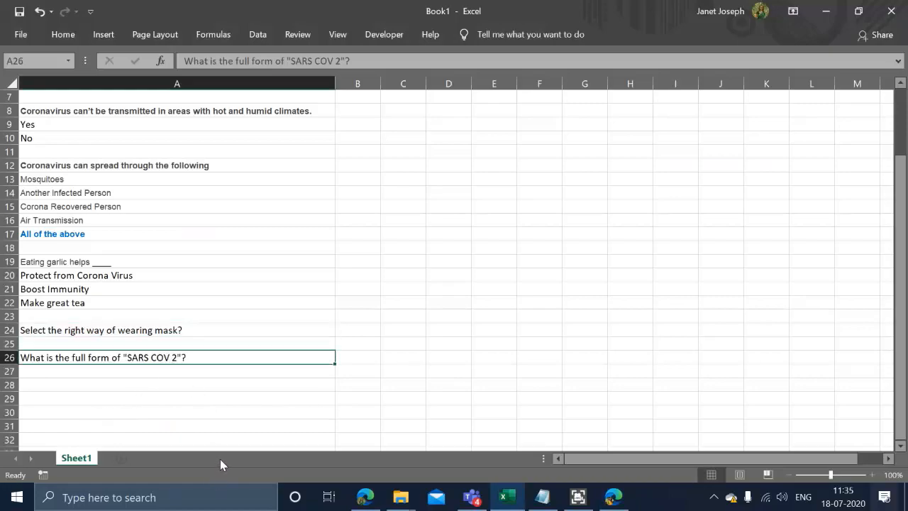
key("ctrl+c")
key("alt+Tab")
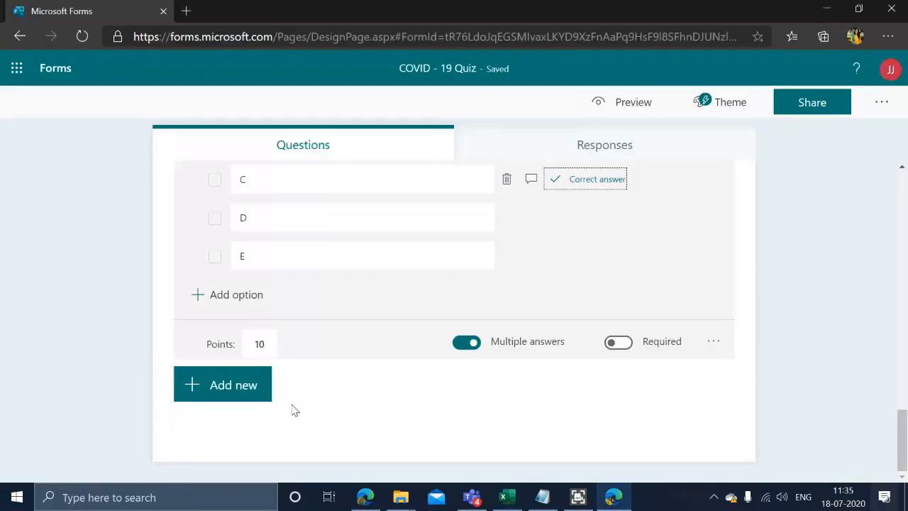
Add a text question after question 4 and paste the copied SARS COV 2 question, removing the extra blank line.
left_click(212, 397)
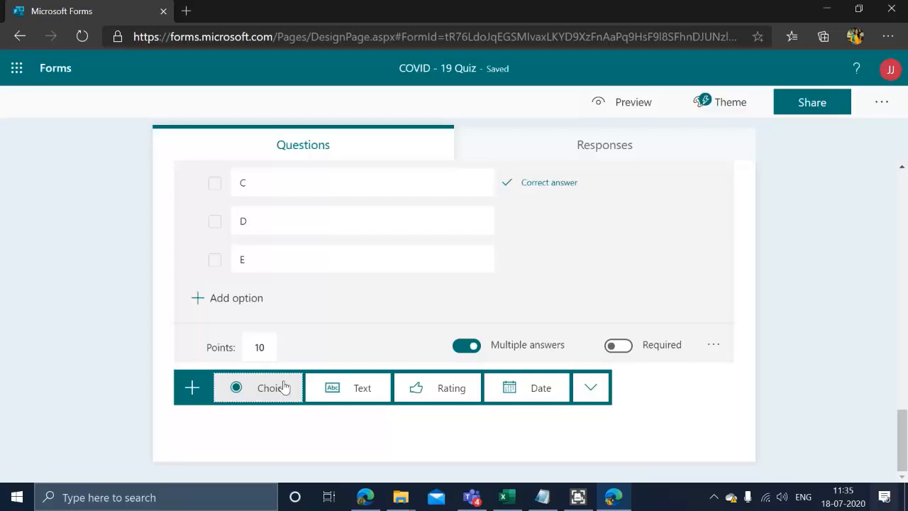
left_click(188, 400)
left_click(190, 398)
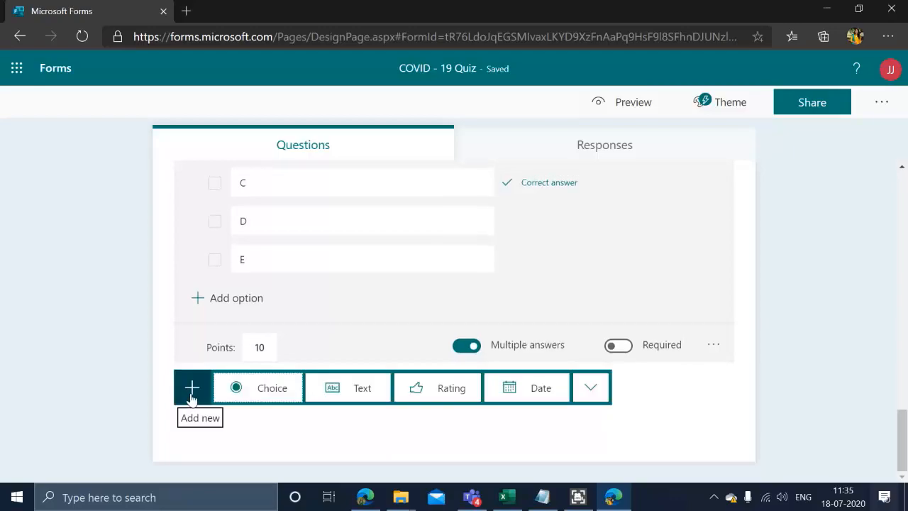
left_click(350, 401)
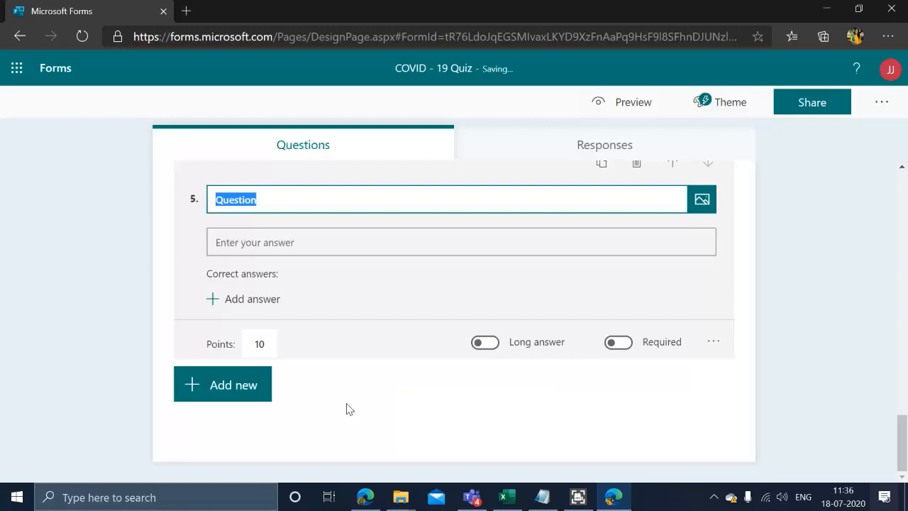
key("ctrl+v")
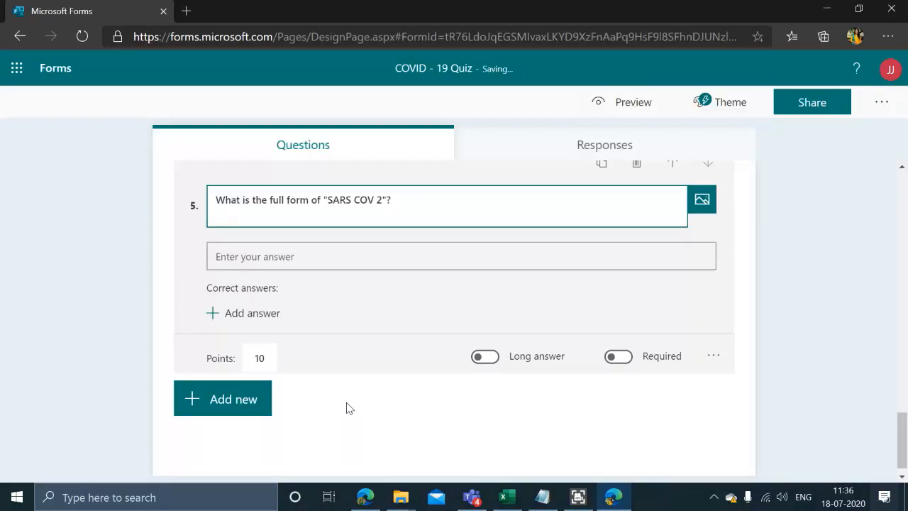
key("BackSpace")
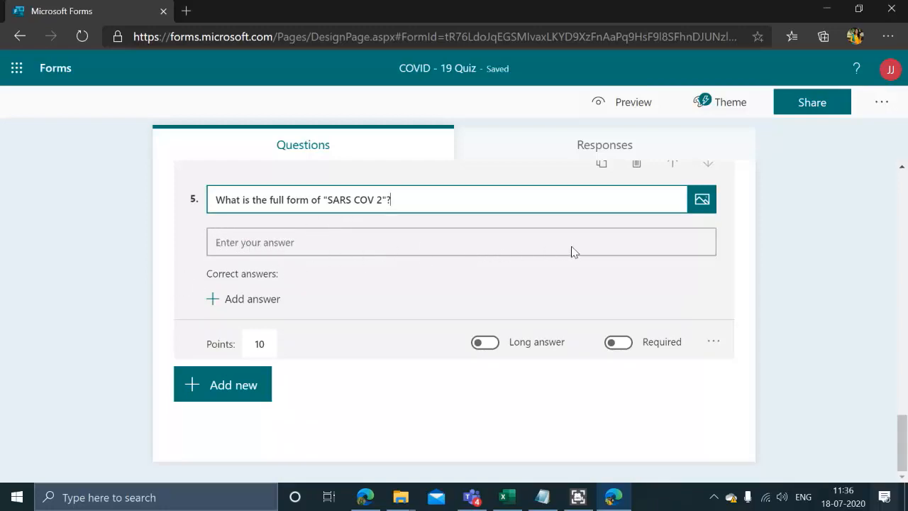
left_click(654, 247)
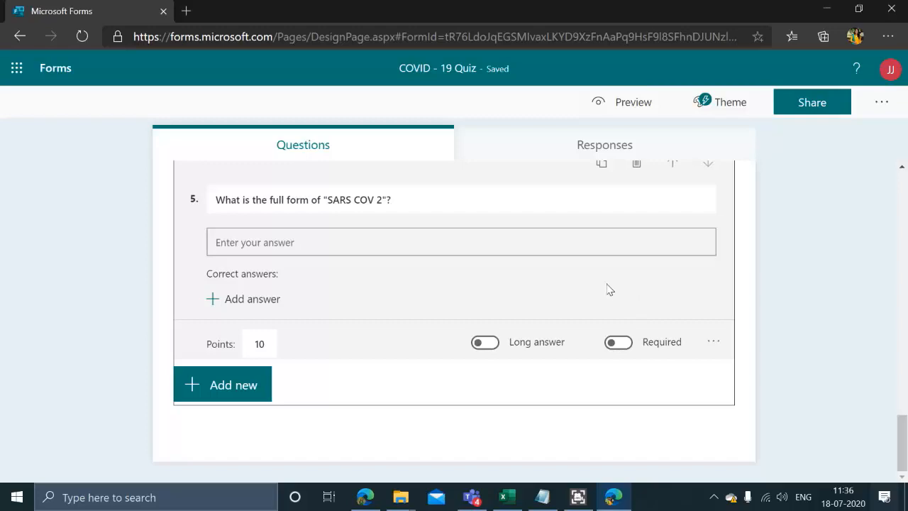
Try the long answer option on question 5, switch it off again, and add the correct answer "Severe Acute Respiratory Syndrome Coronavirus 2".
left_click(480, 344)
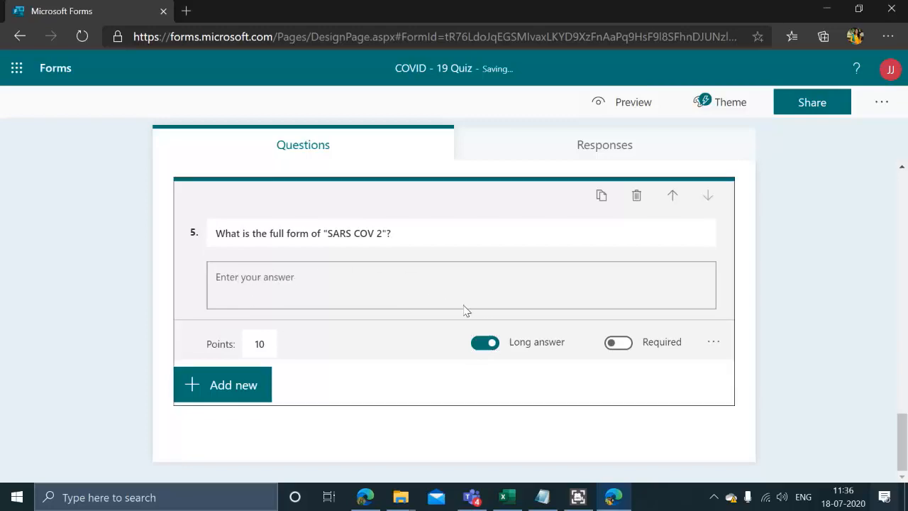
left_click(488, 343)
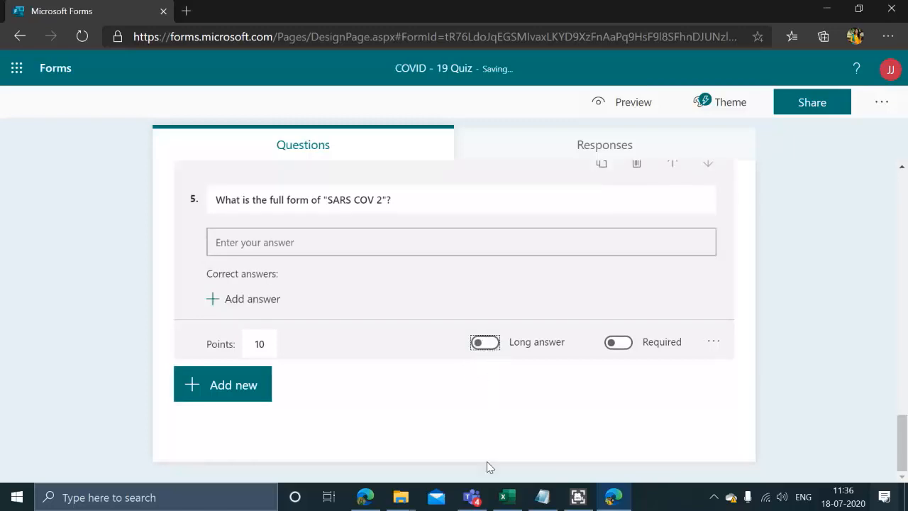
left_click(264, 303)
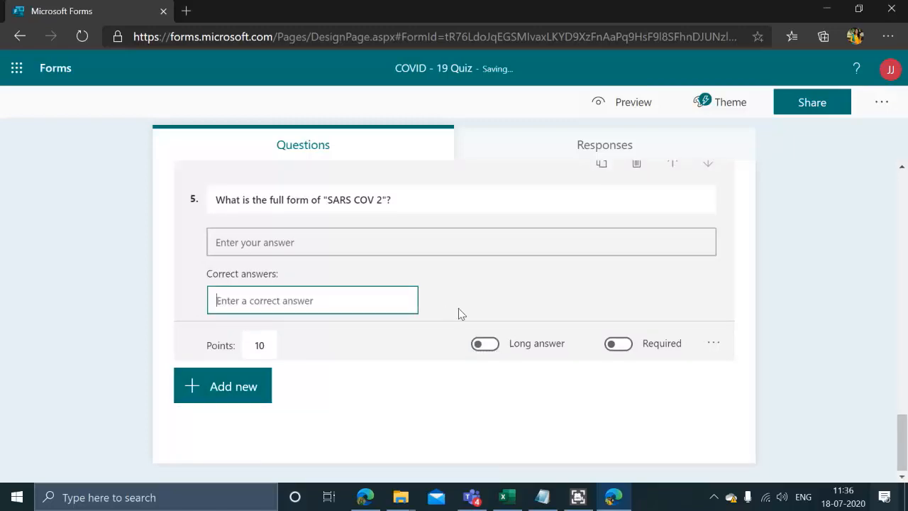
type("S")
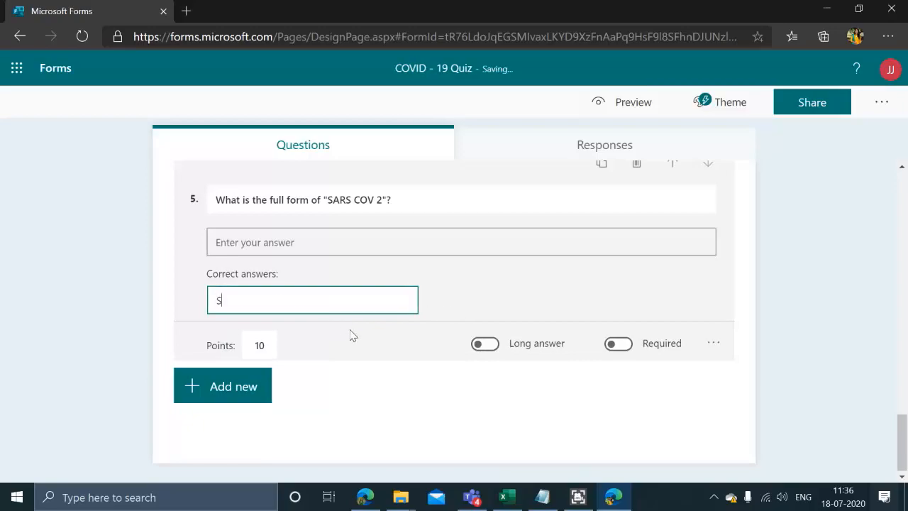
Review the quiz from start to end and look through its settings for results, respondents, responses and notifications.
scroll(465, 410, "up", 20)
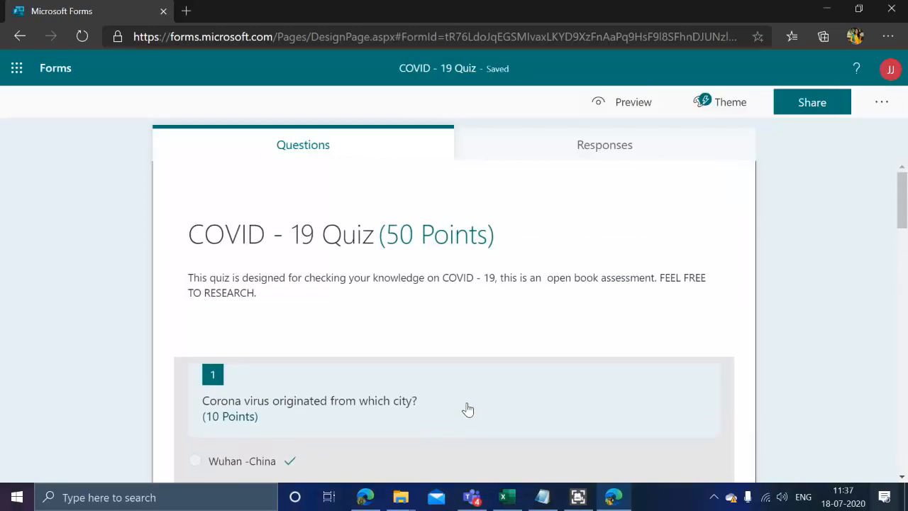
scroll(468, 407, "down", 20)
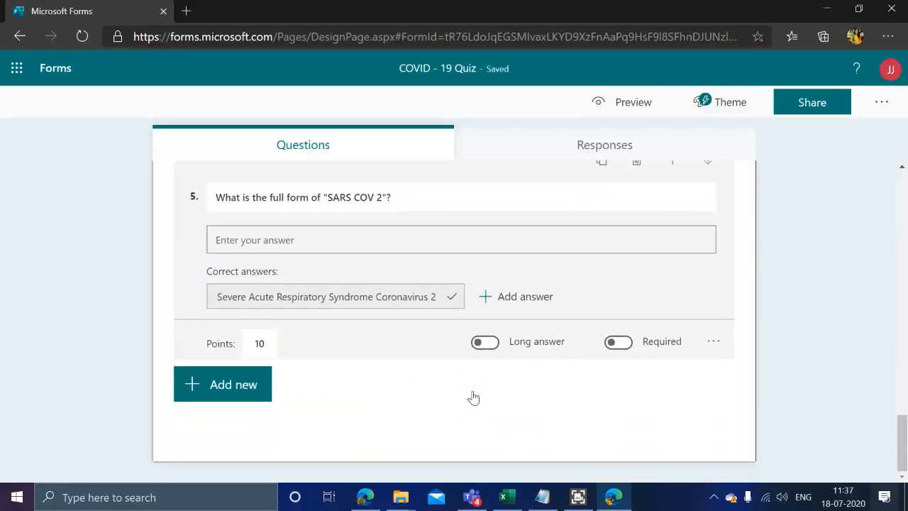
scroll(472, 393, "up", 15)
scroll(470, 381, "up", 3)
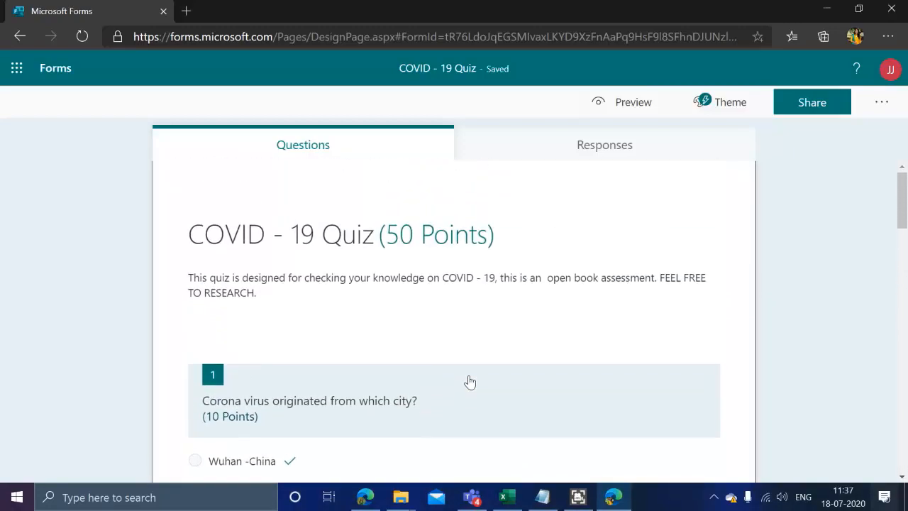
left_click(881, 102)
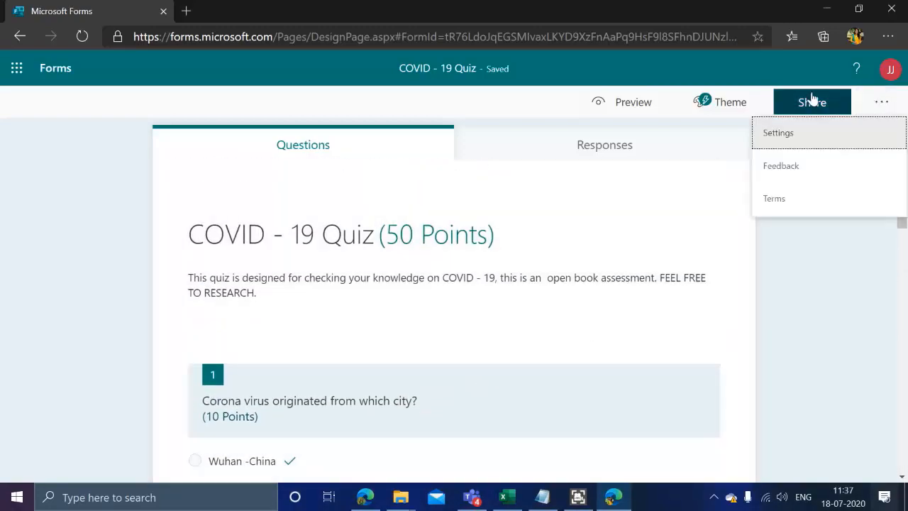
left_click(819, 137)
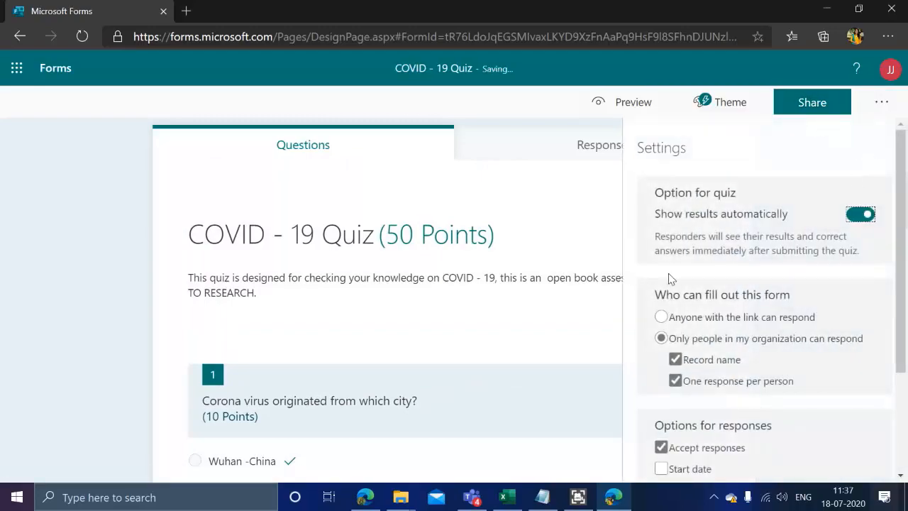
scroll(795, 284, "down", 2)
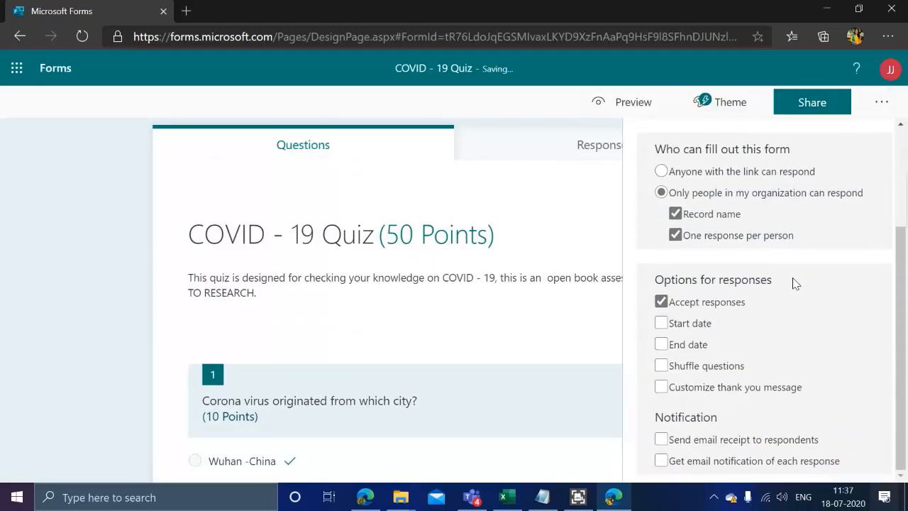
Browse the theme ideas and apply the one showing a hand writing with a pen to the quiz.
left_click(724, 104)
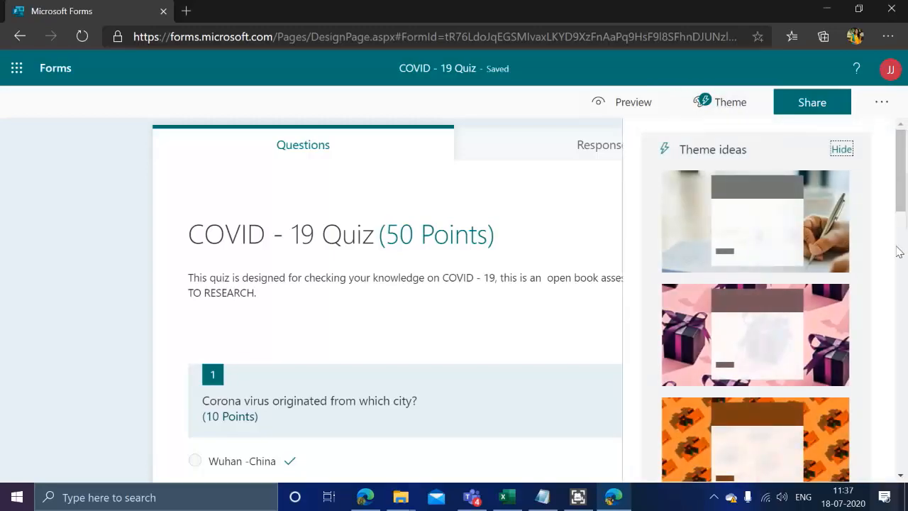
scroll(794, 244, "down", 5)
scroll(794, 243, "up", 5)
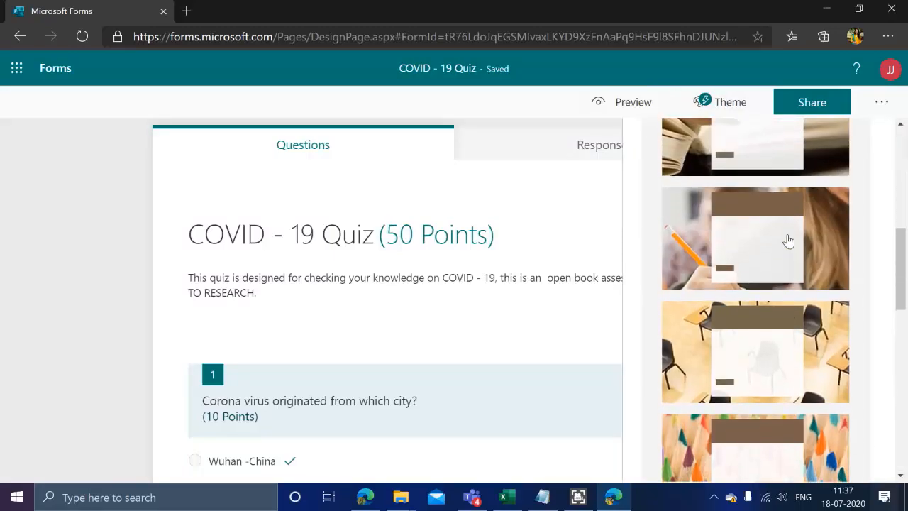
scroll(791, 236, "up", 2)
left_click(684, 224)
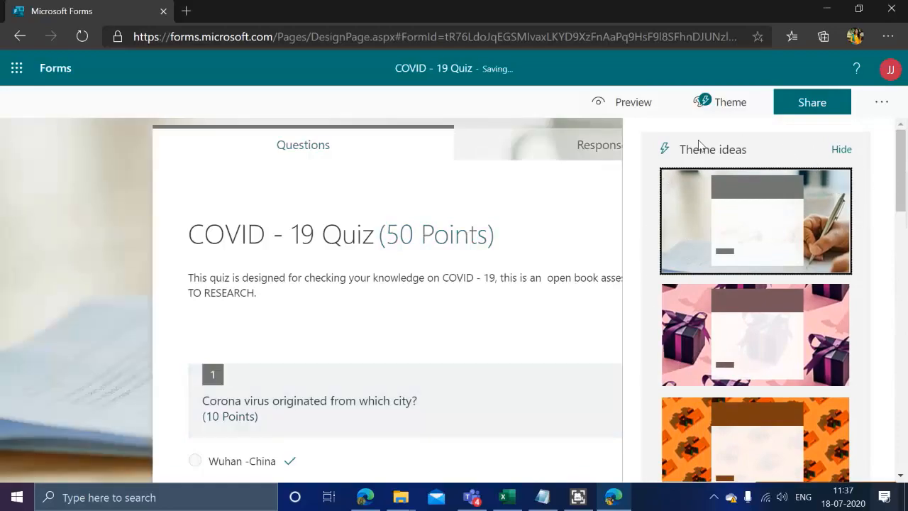
left_click(82, 184)
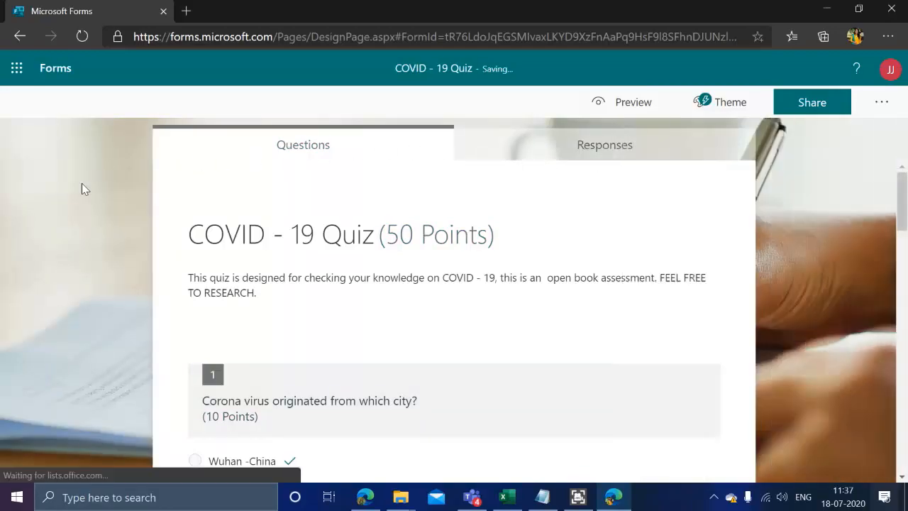
Examine all five questions of the quiz with the new theme applied.
scroll(772, 360, "down", 12)
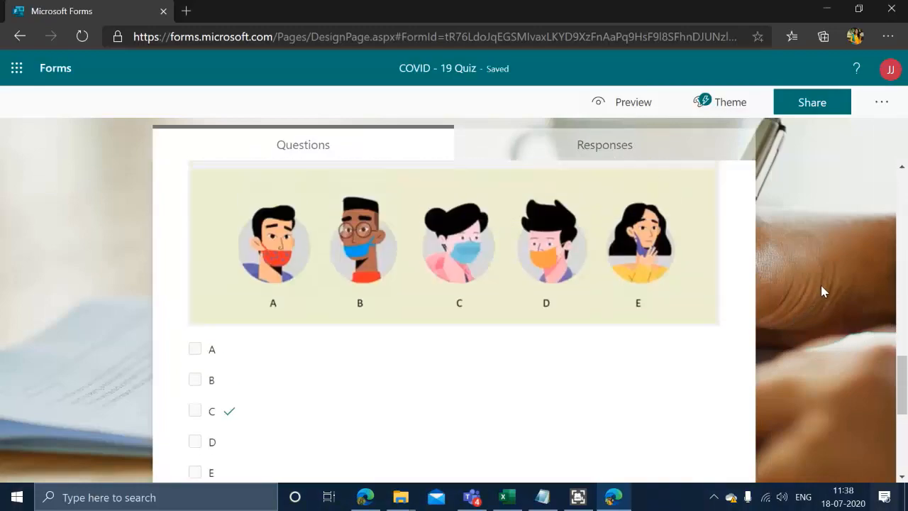
scroll(816, 286, "up", 12)
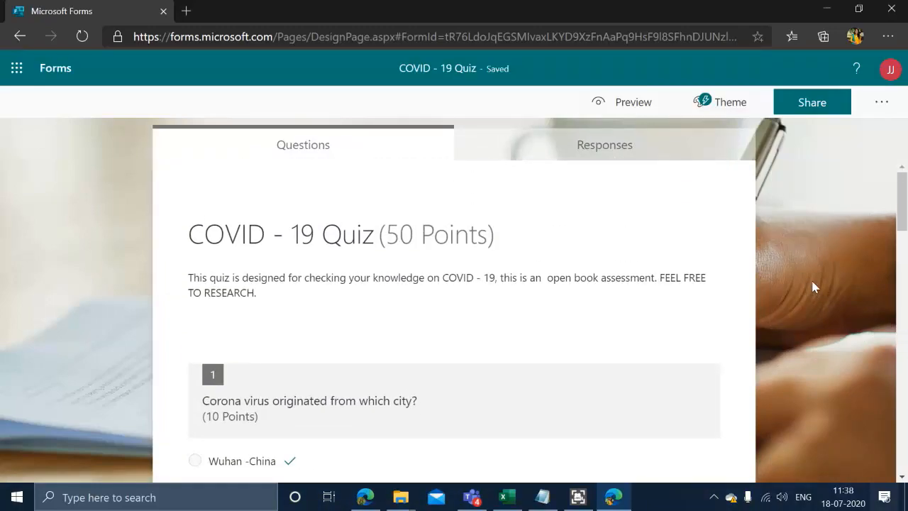
scroll(804, 290, "down", 6)
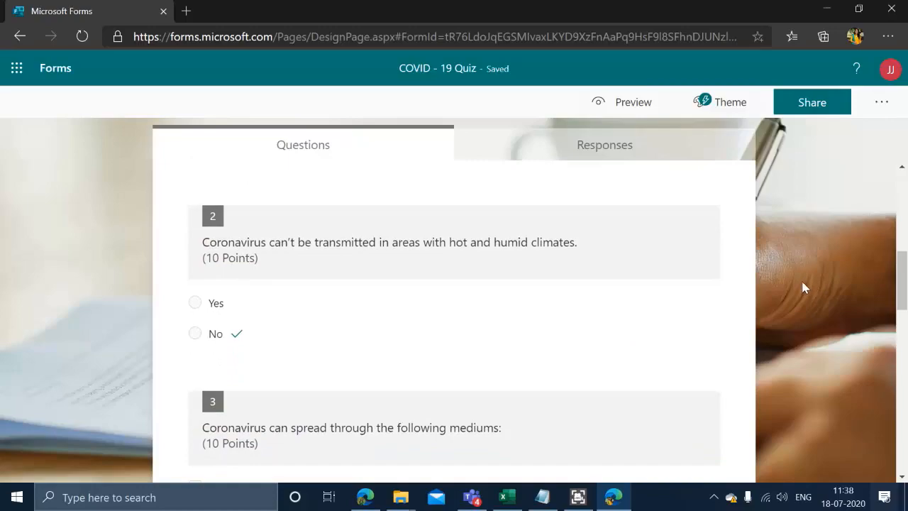
scroll(799, 296, "down", 9)
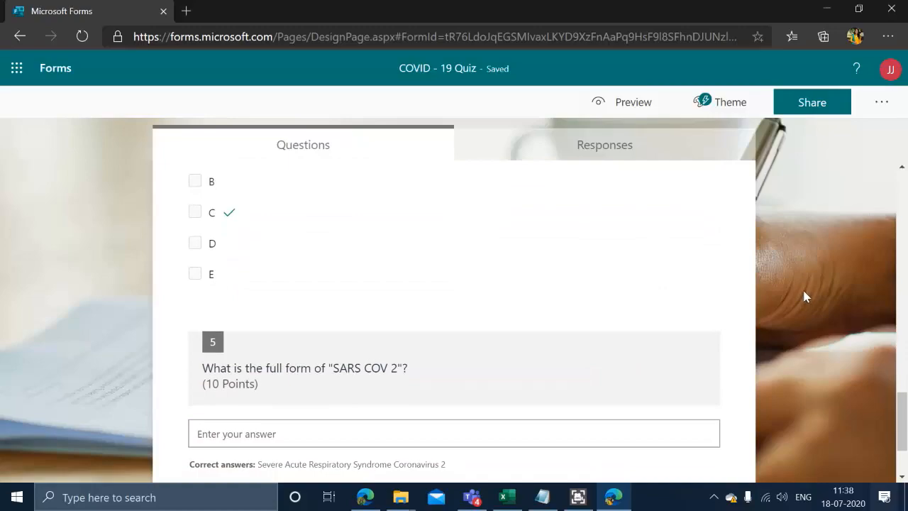
scroll(803, 299, "down", 2)
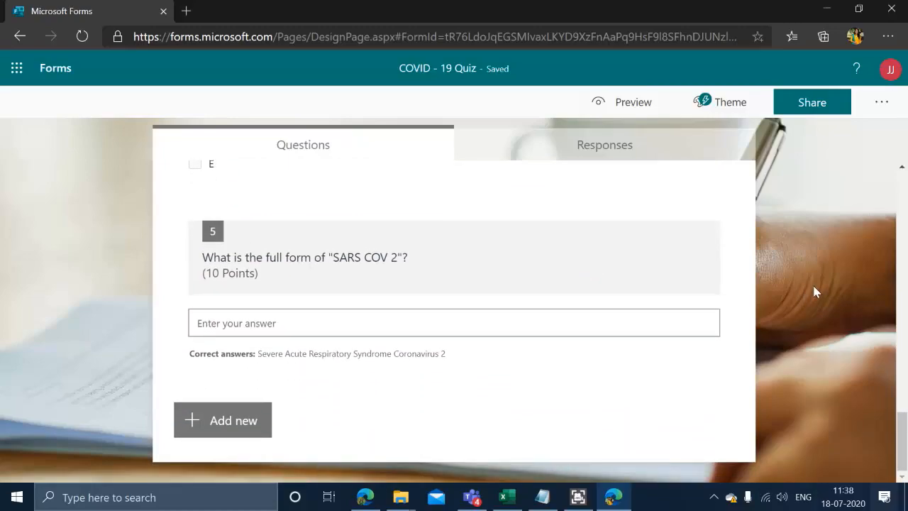
scroll(814, 292, "up", 12)
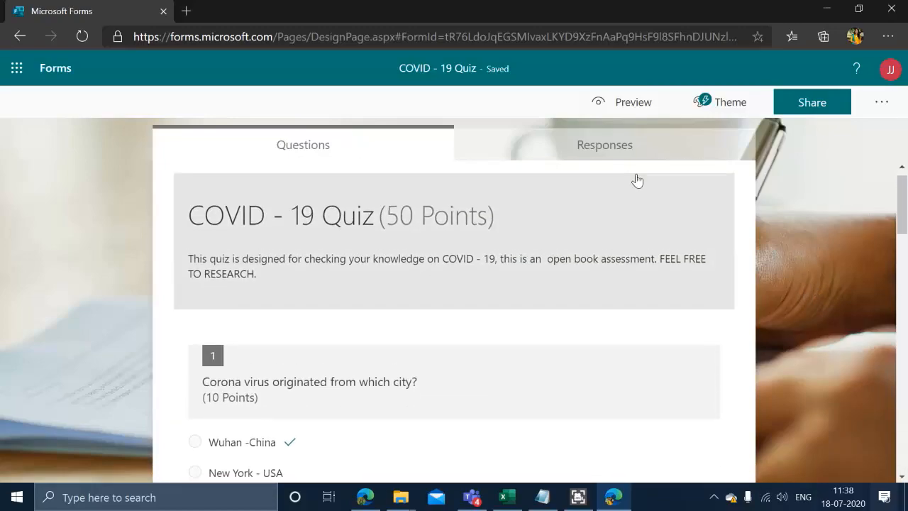
Preview the quiz and answer question 1 with Wuhan -China, question 2 with No, and question 3 with options including Another Infected Person.
left_click(620, 112)
scroll(237, 395, "down", 7)
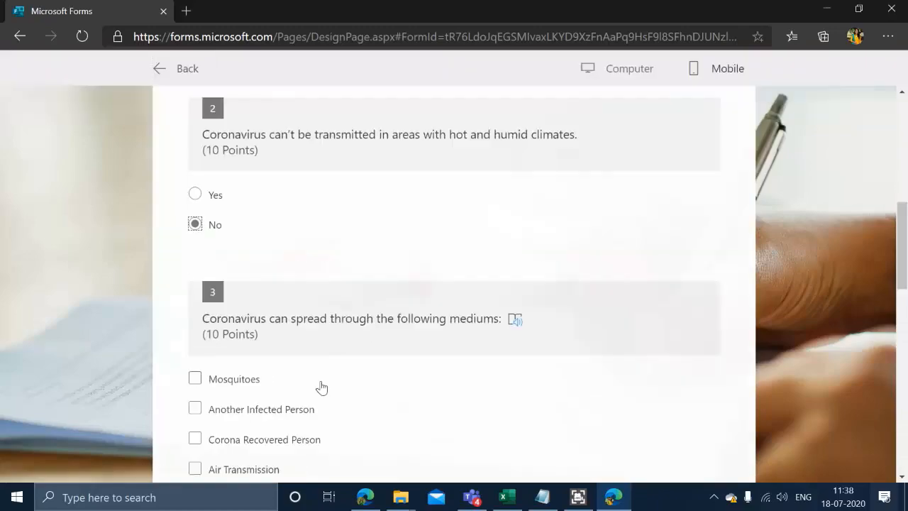
left_click(257, 409)
scroll(377, 384, "down", 1)
scroll(376, 383, "down", 1)
left_click(239, 383)
In the preview, answer question 4 with option B and question 5 with "COvid Sars".
scroll(476, 374, "down", 2)
scroll(485, 421, "down", 3)
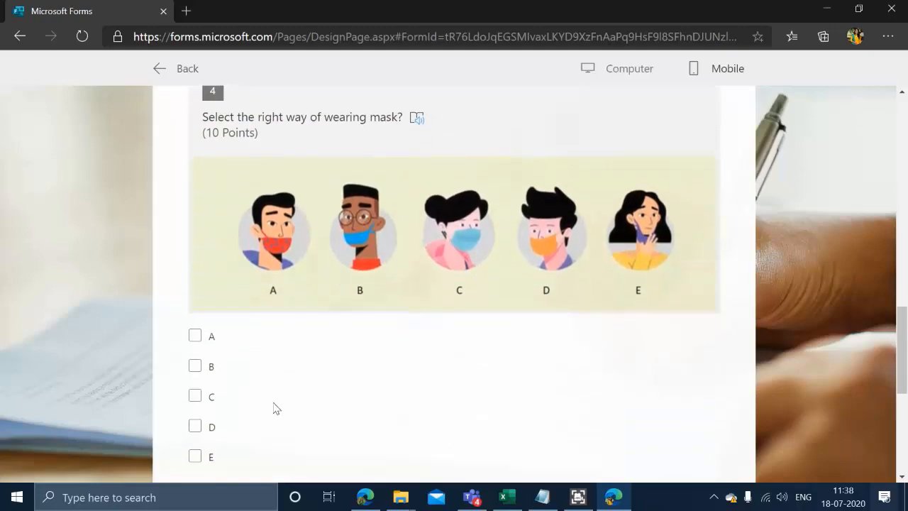
left_click(195, 366)
scroll(362, 392, "down", 3)
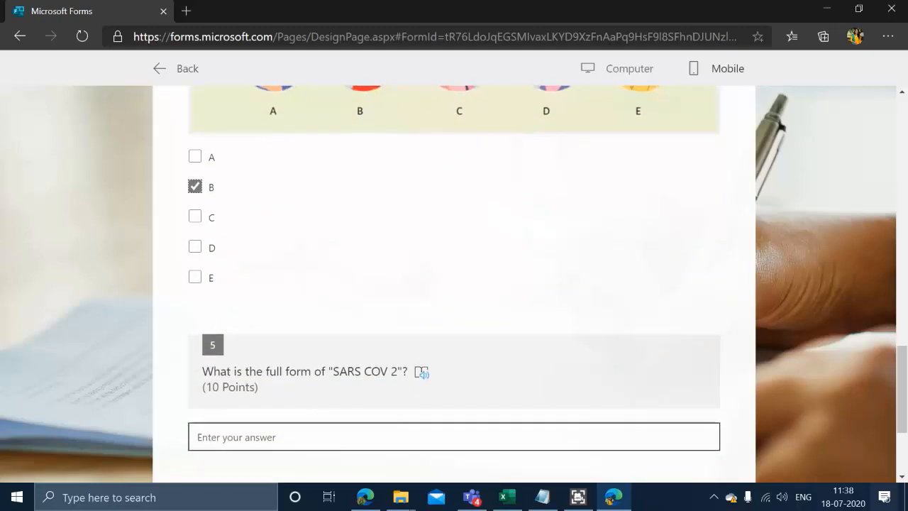
type("COvid Sars")
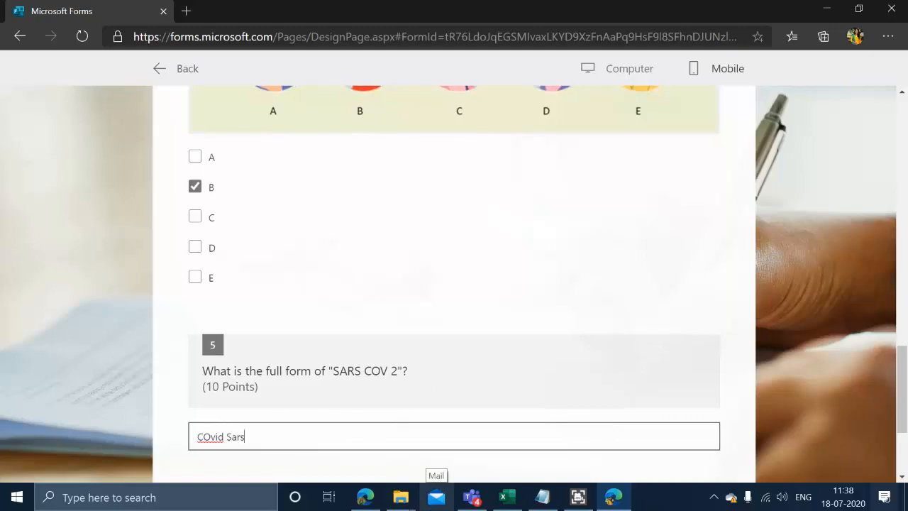
Submit the test response and view its results.
scroll(806, 320, "down", 2)
left_click(259, 402)
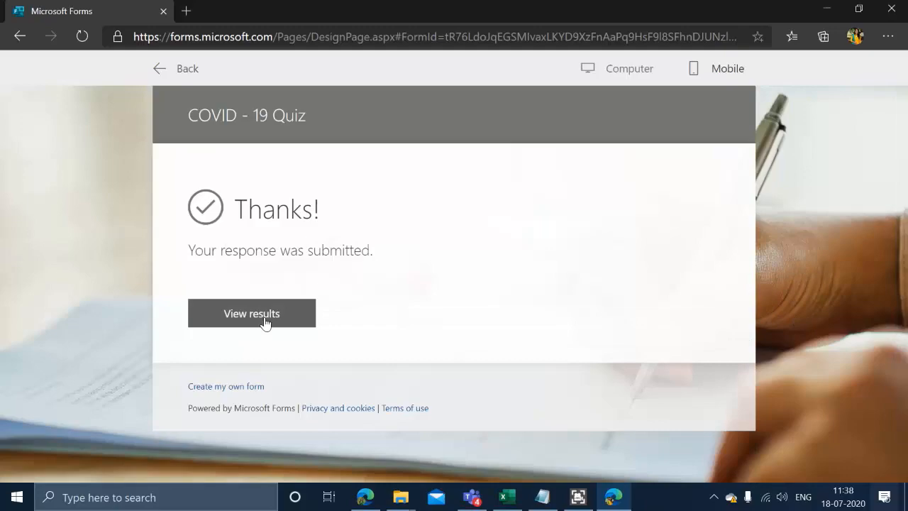
left_click(252, 313)
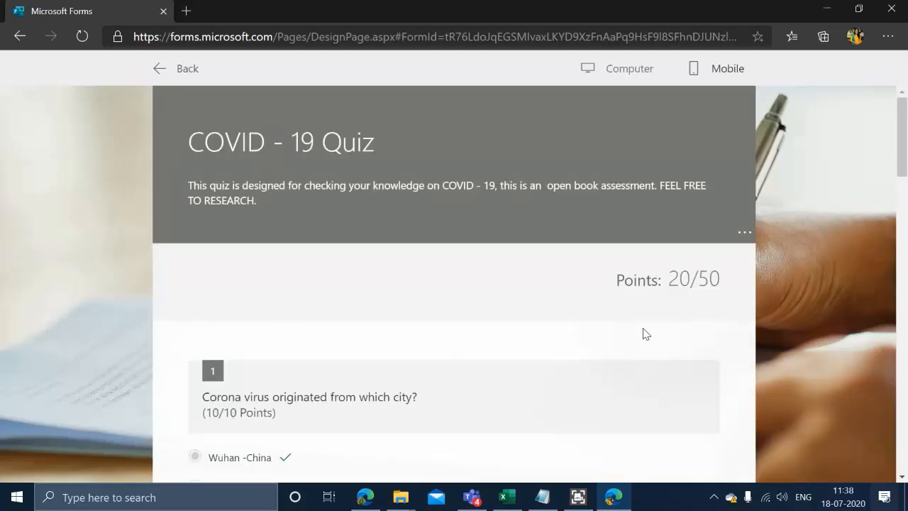
Review the marked answers of the test response through to question 5 and return to the quiz editor.
scroll(644, 334, "down", 10)
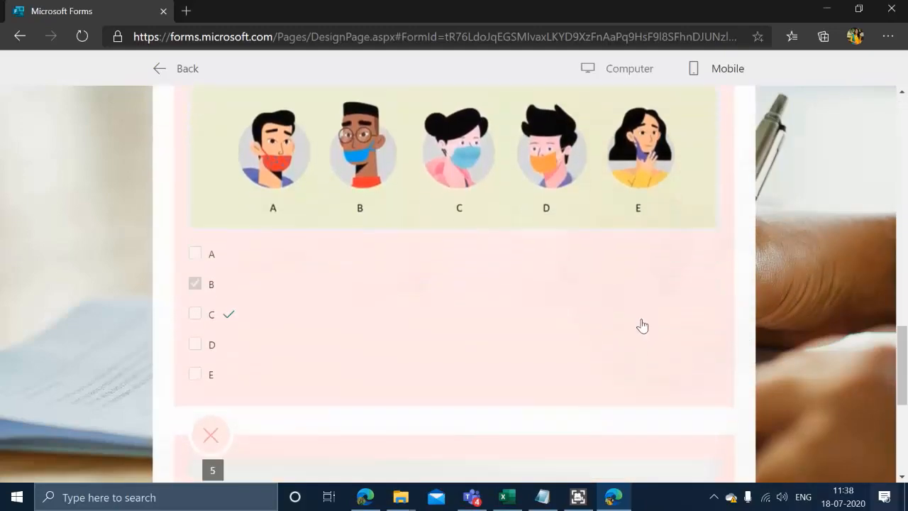
scroll(641, 324, "down", 5)
scroll(641, 322, "up", 15)
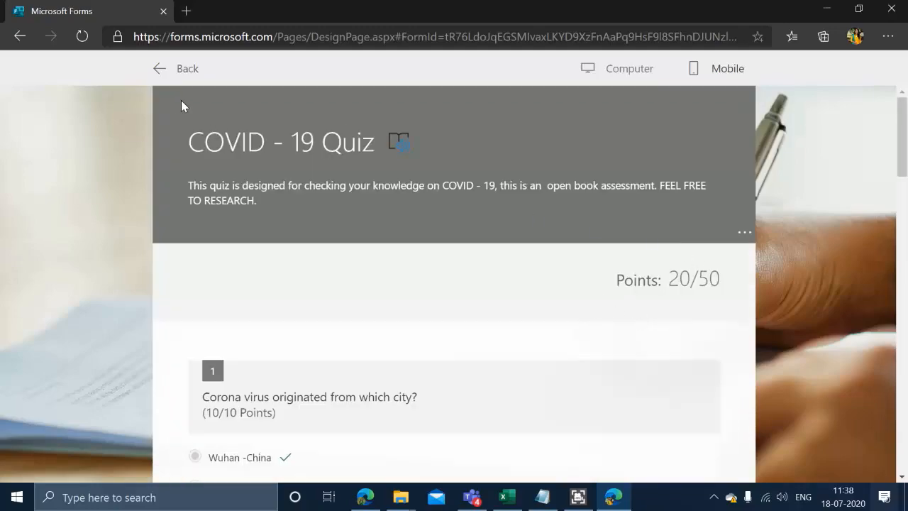
left_click(159, 68)
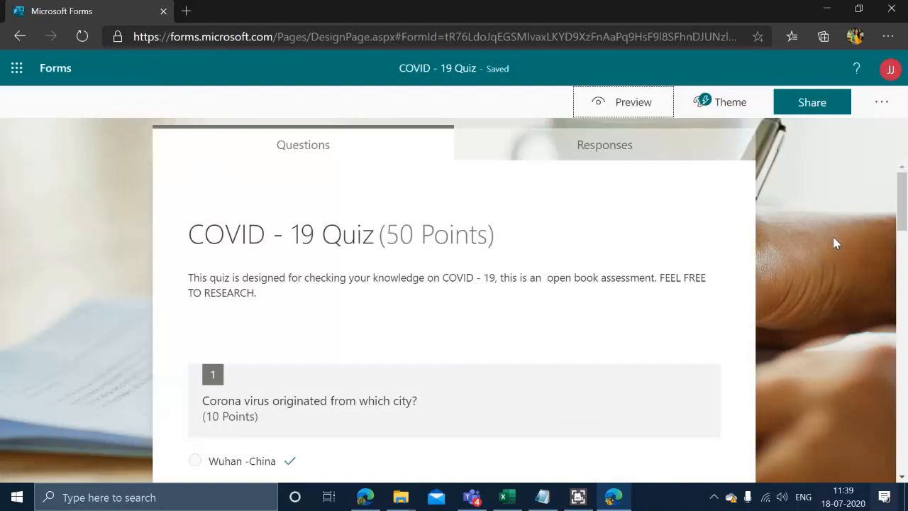
In the quiz settings, turn off showing results automatically to responders.
left_click(881, 102)
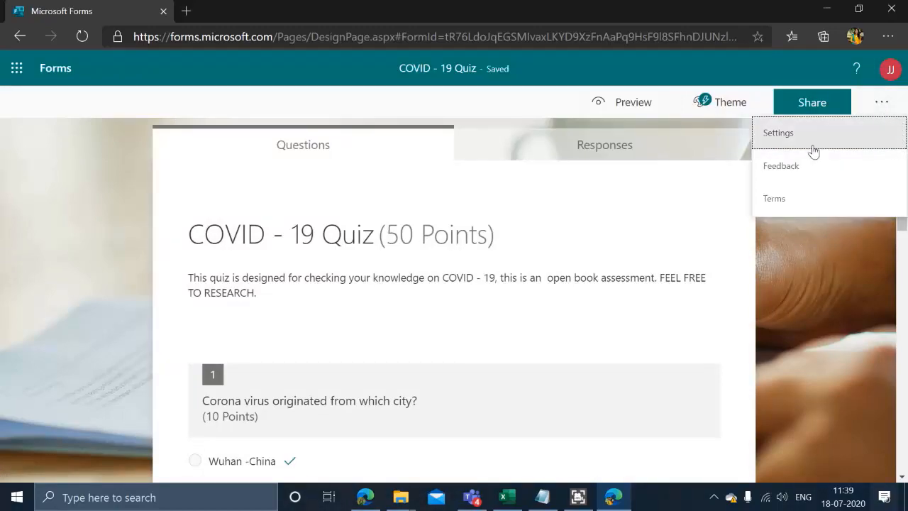
left_click(778, 133)
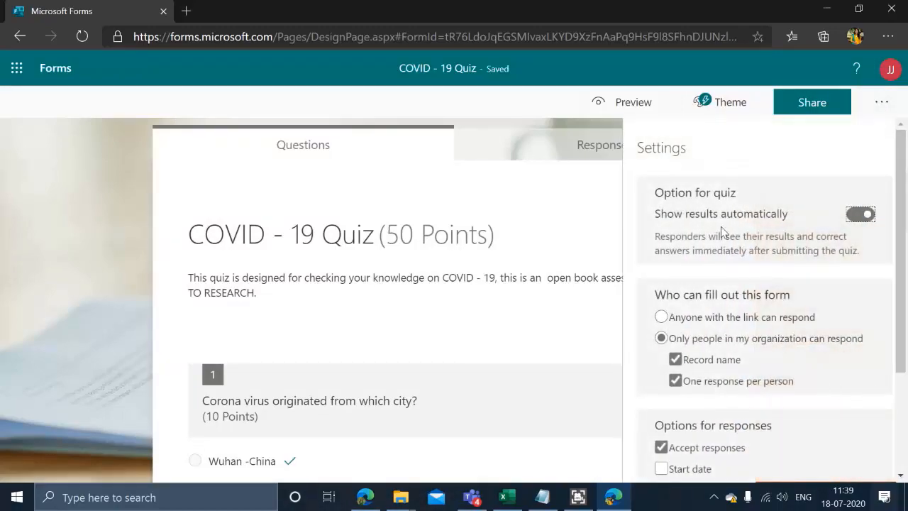
scroll(740, 231, "down", 1)
scroll(738, 223, "up", 1)
left_click(864, 214)
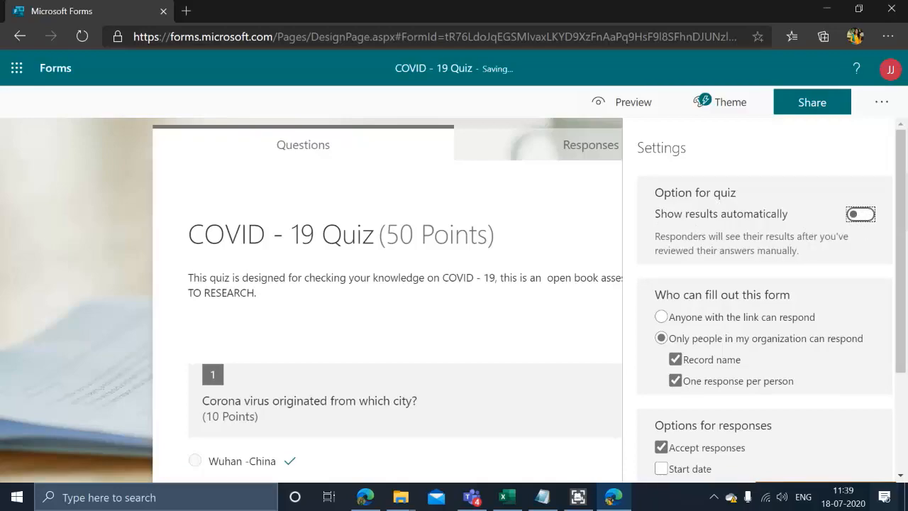
Try out shuffling all questions in the quiz's response options and close the settings.
scroll(764, 301, "down", 2)
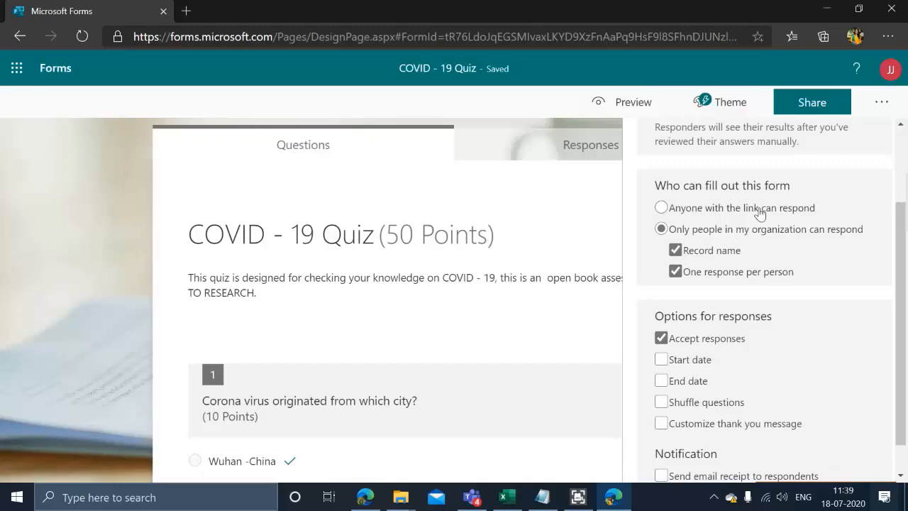
left_click(735, 278)
scroll(735, 277, "down", 1)
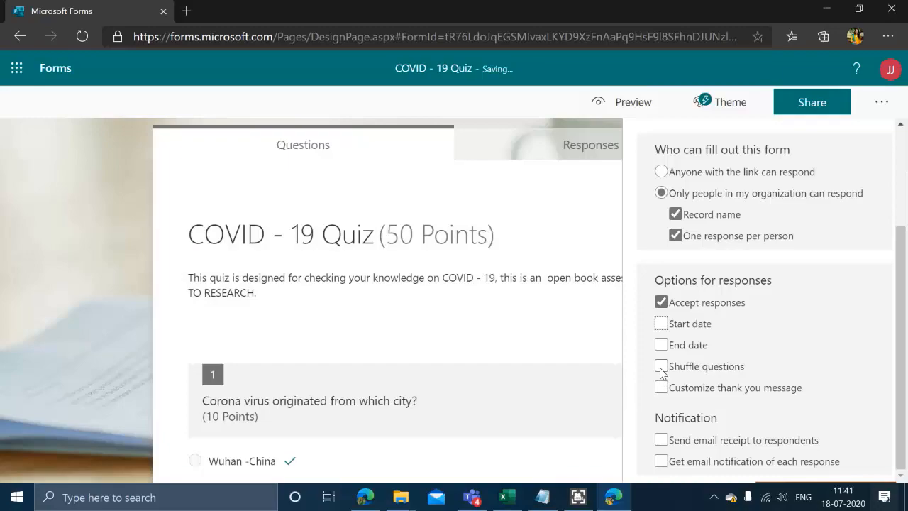
left_click(660, 367)
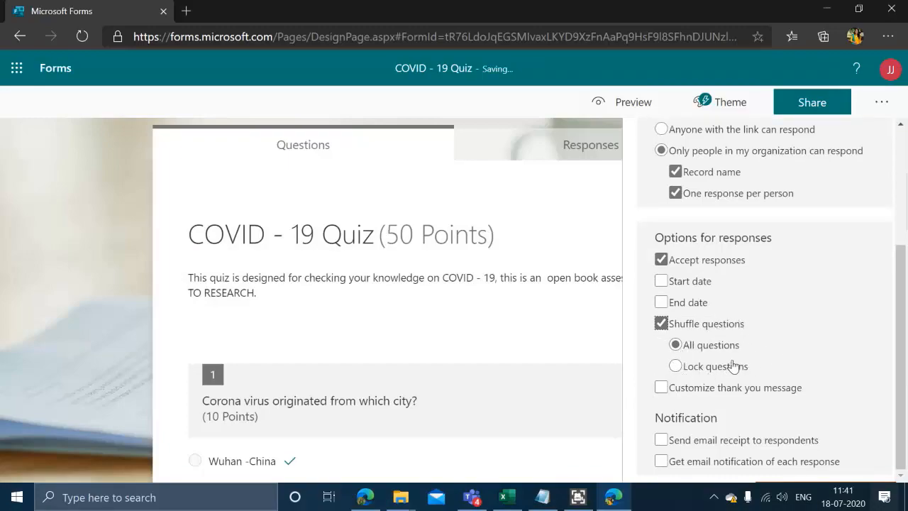
left_click(691, 326)
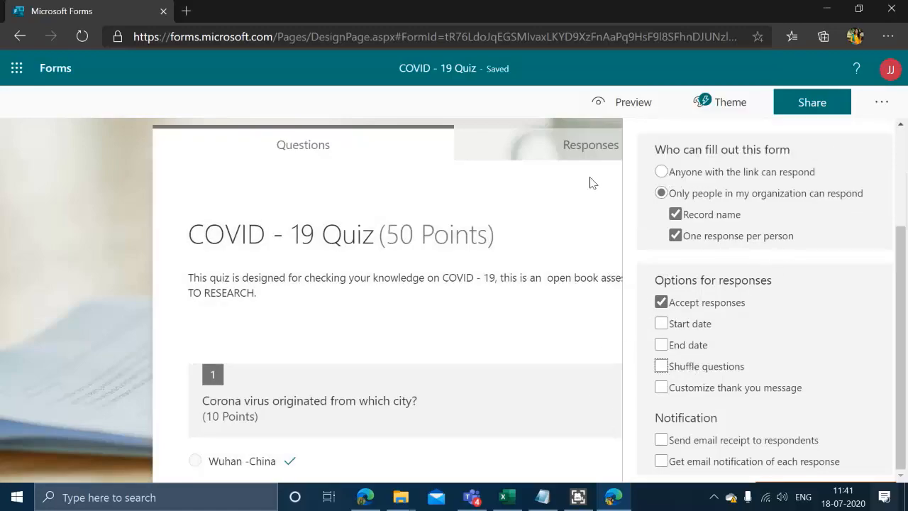
left_click(528, 127)
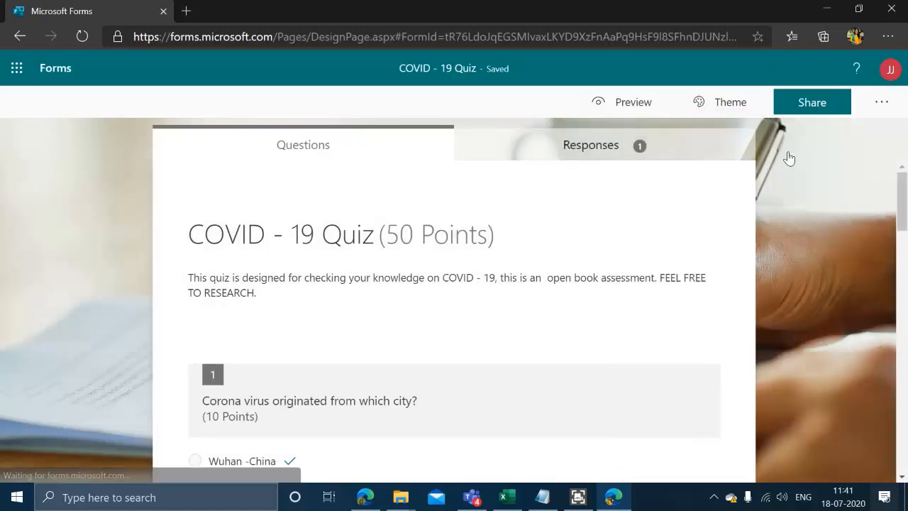
Copy the quiz's response link, restricted to people in the organization, from the sharing options.
left_click(808, 106)
left_click(861, 245)
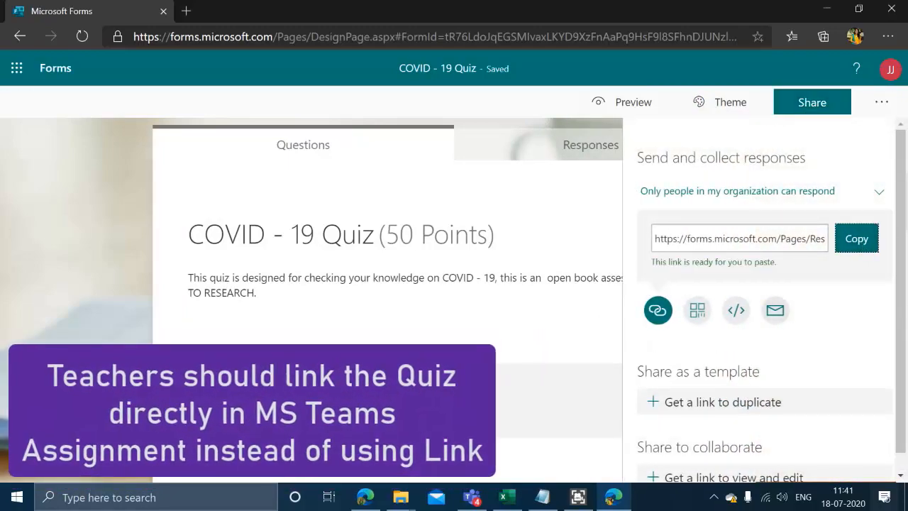
left_click(25, 318)
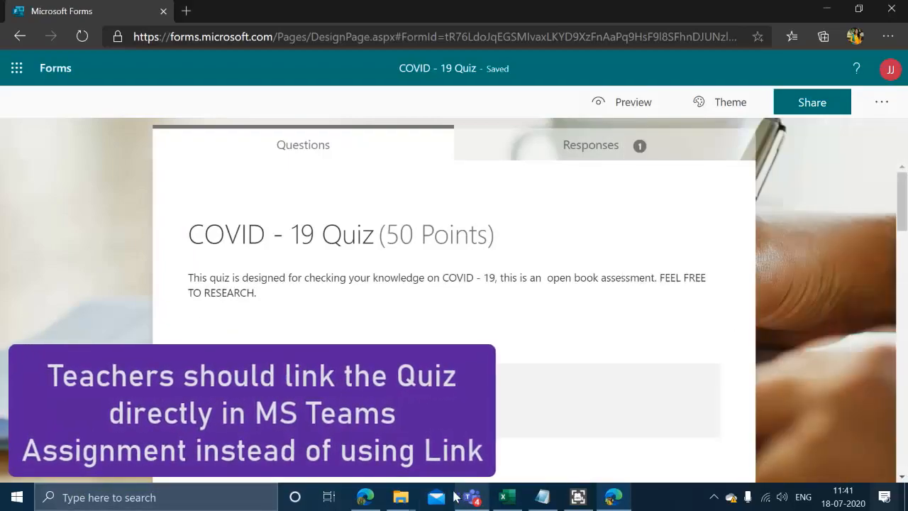
Switch to Microsoft Teams and open the MUSIC channel of the 5C team.
left_click(470, 496)
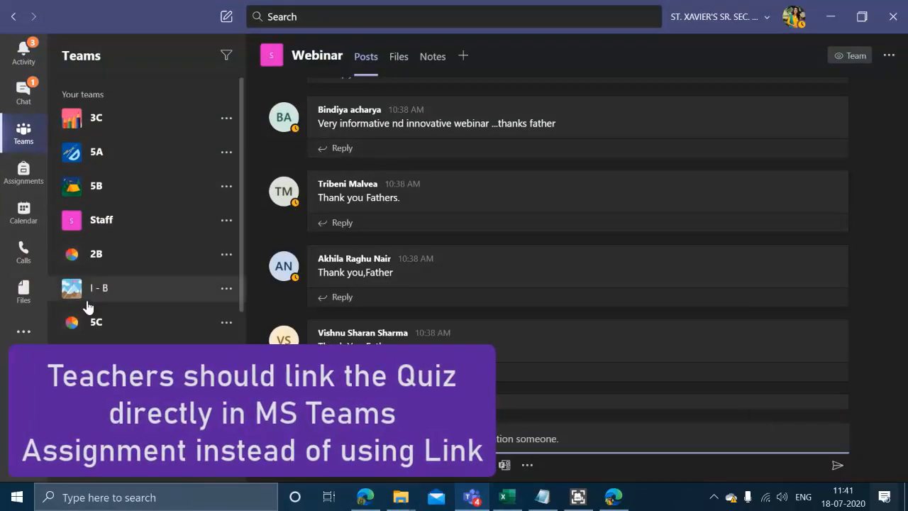
left_click(55, 324)
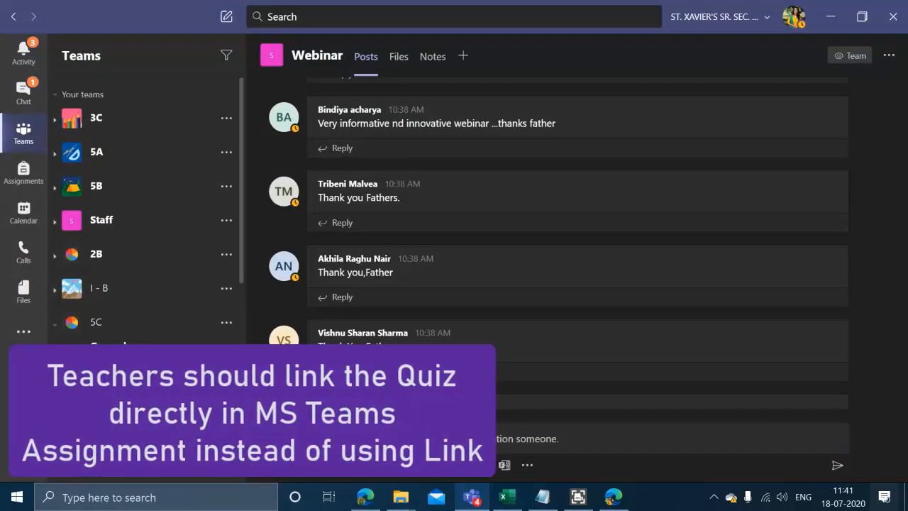
left_click(106, 368)
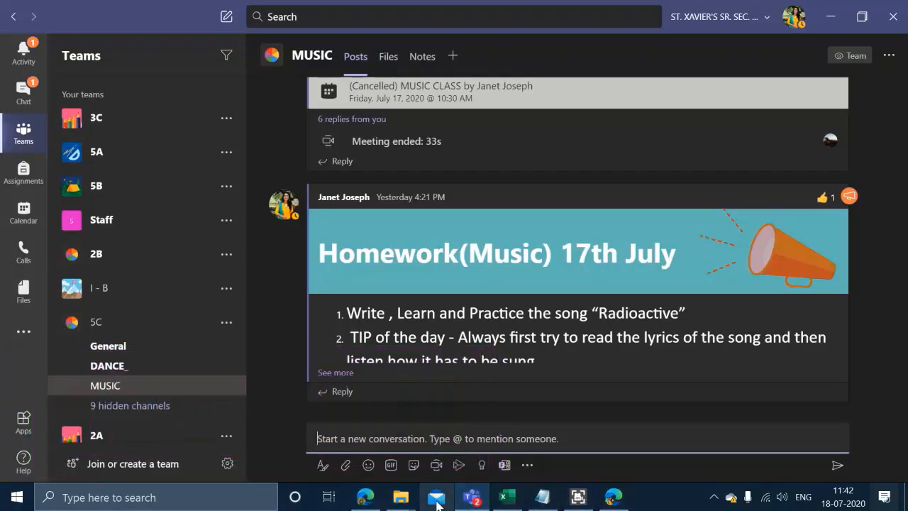
Switch back to the COVID - 19 Quiz in Microsoft Forms.
left_click(365, 497)
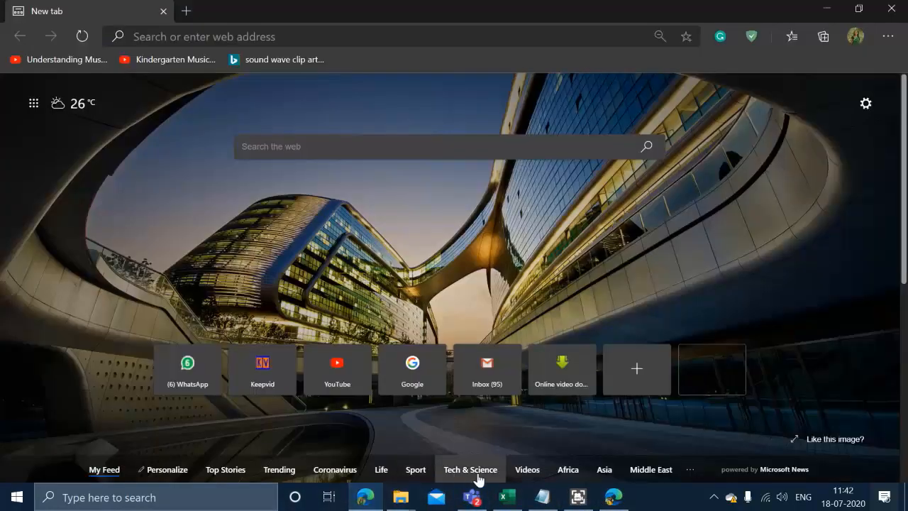
left_click(613, 496)
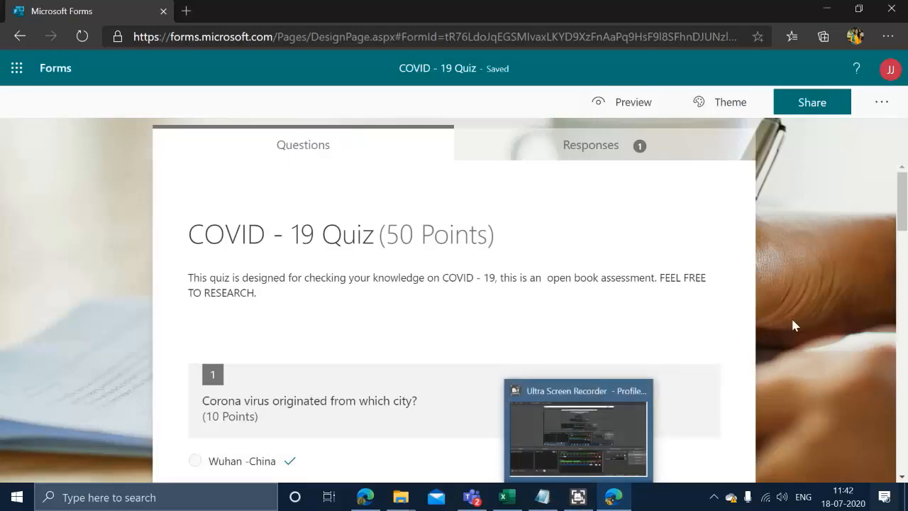
scroll(818, 389, "down", 4)
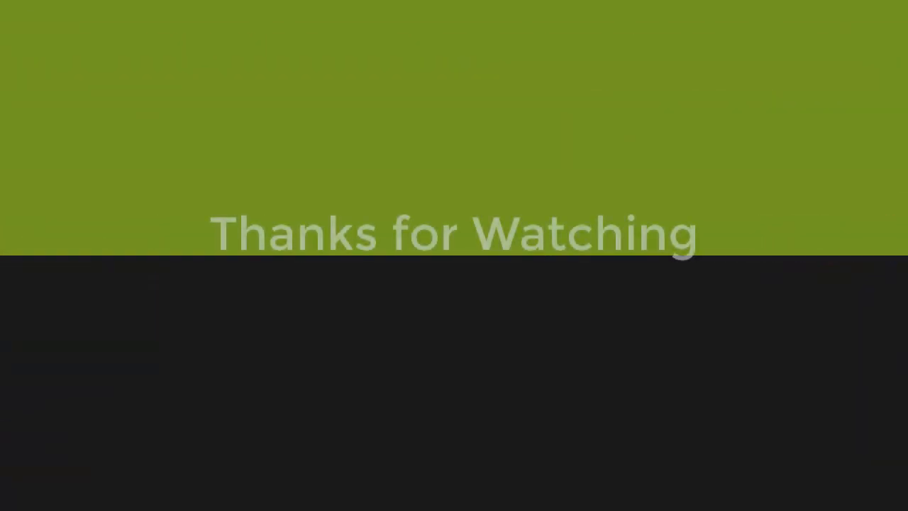